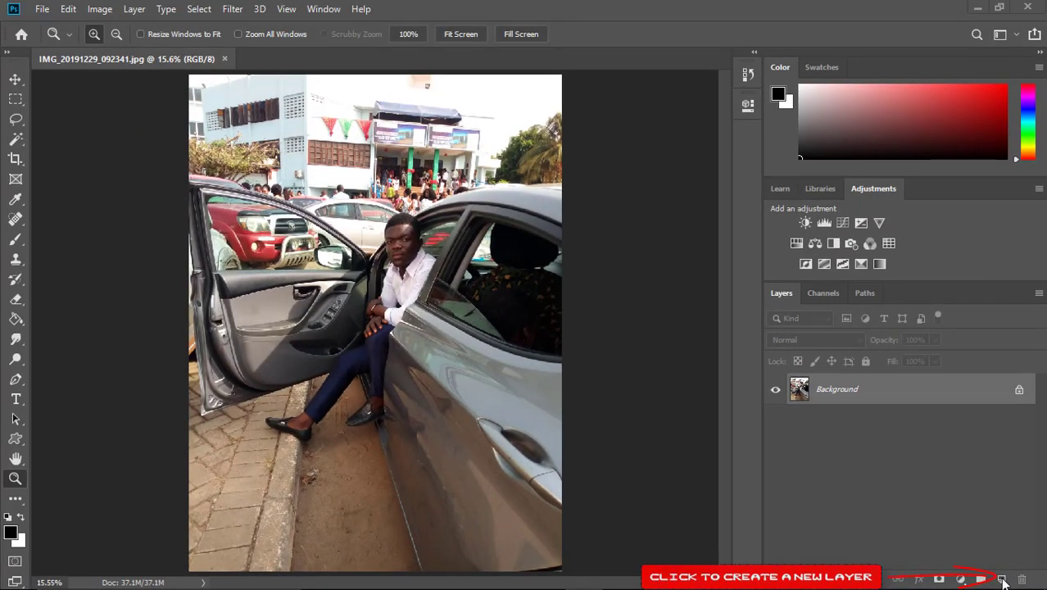
# - Add an empty Layer 1 above the photo and zoom in on the man's face
pyautogui.click(1002, 580)
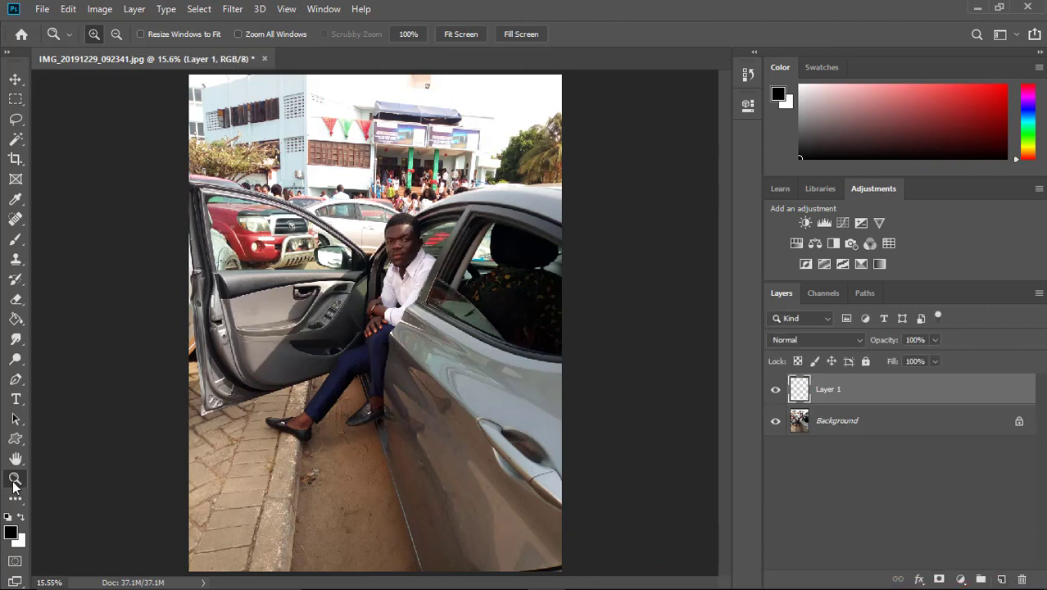
pyautogui.moveTo(383, 225); pyautogui.dragTo(383, 225)
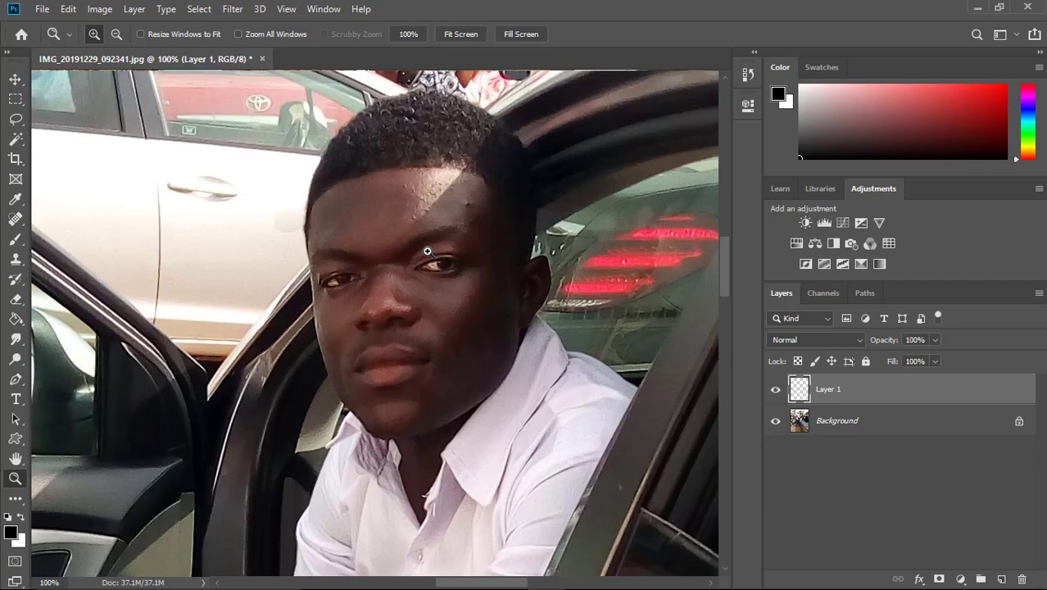
# - Trace a Pen path around the left eye
pyautogui.click(15, 380)
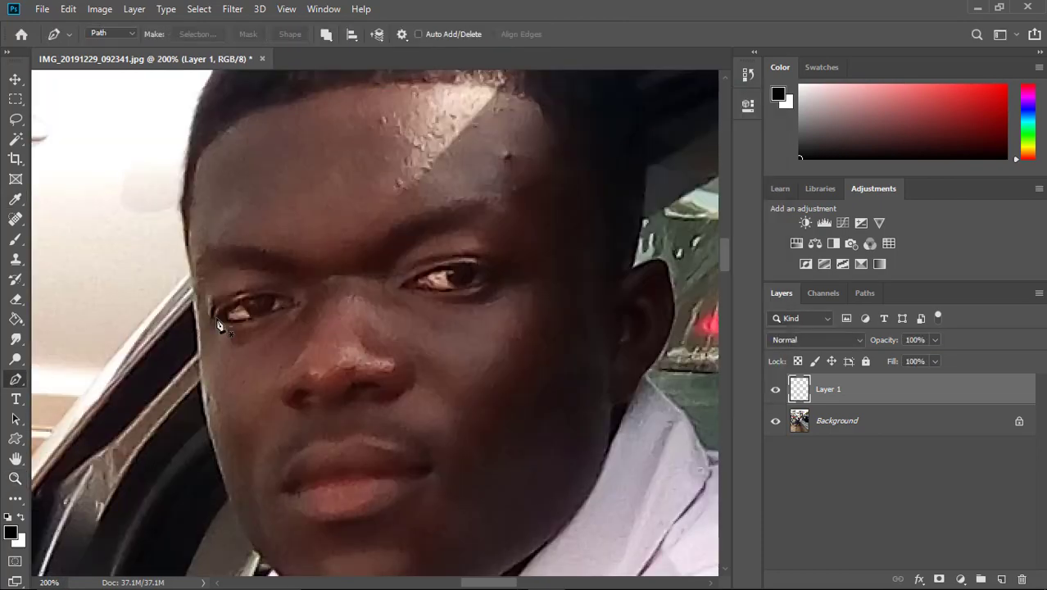
pyautogui.click(216, 315)
pyautogui.click(254, 321)
pyautogui.click(250, 294)
pyautogui.click(297, 304)
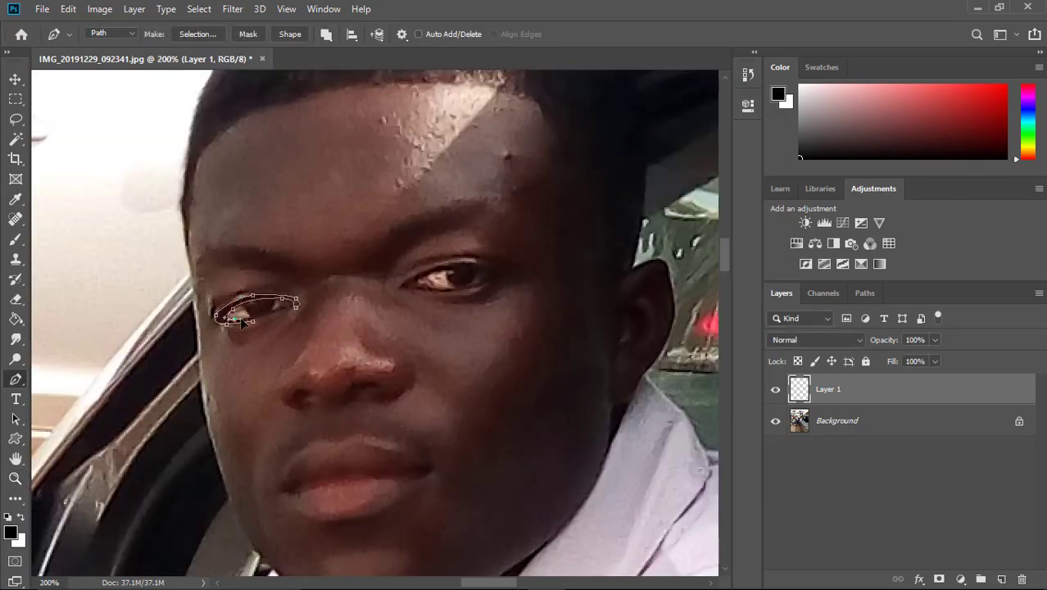
# - Fill the eye path with Foreground Color (black) in Normal blending mode
pyautogui.rightClick(321, 311)
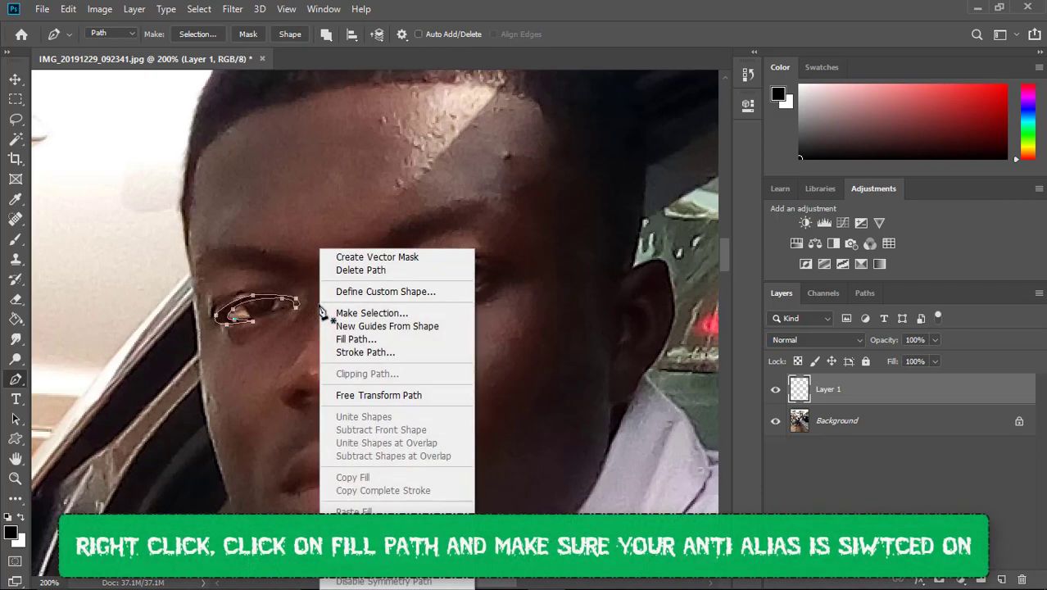
pyautogui.click(393, 340)
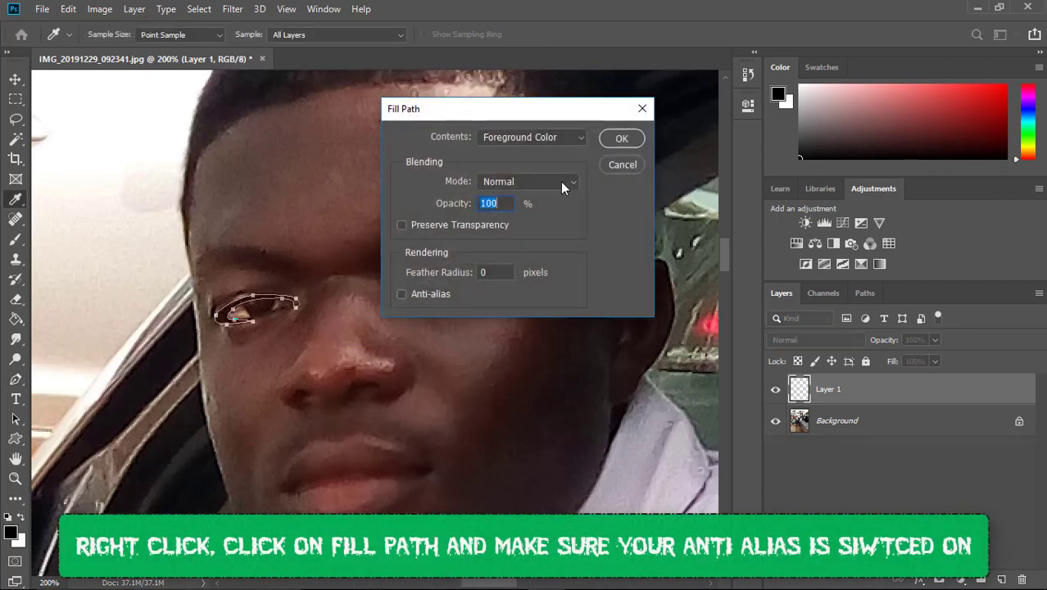
pyautogui.click(515, 137)
pyautogui.click(515, 137)
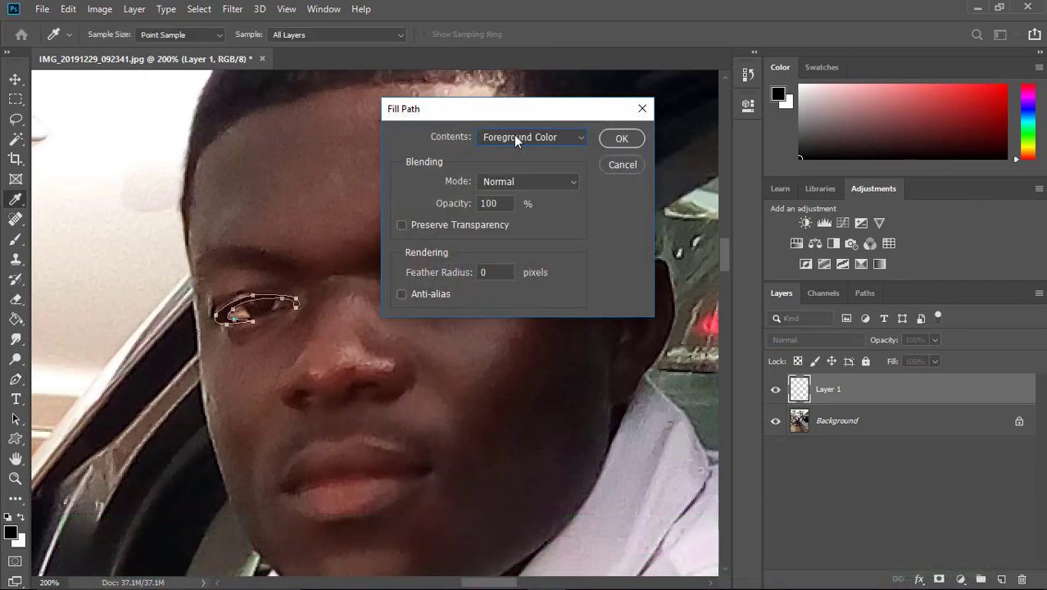
pyautogui.click(516, 138)
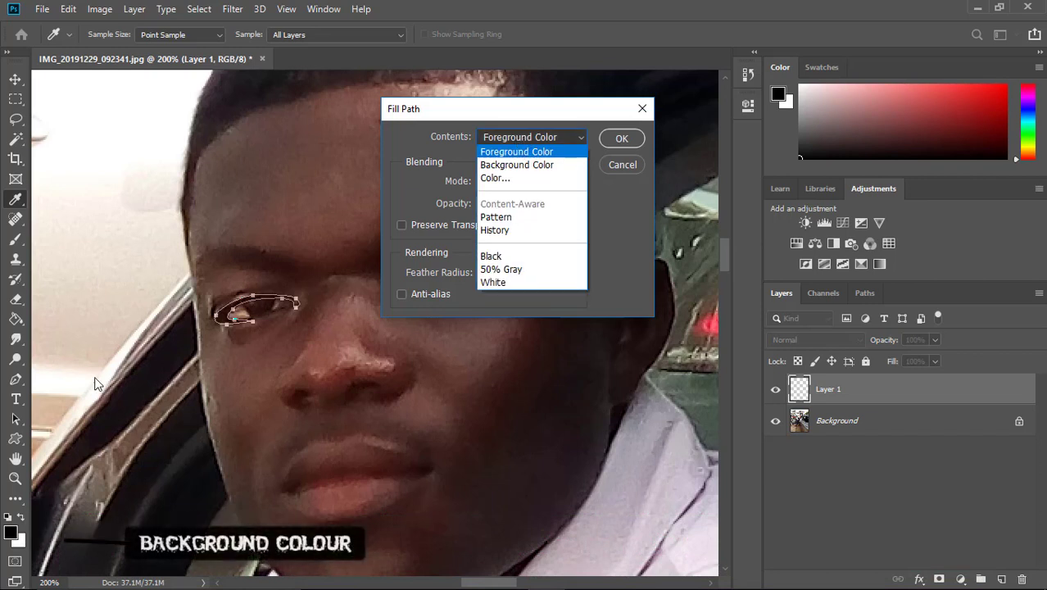
pyautogui.press('Down')
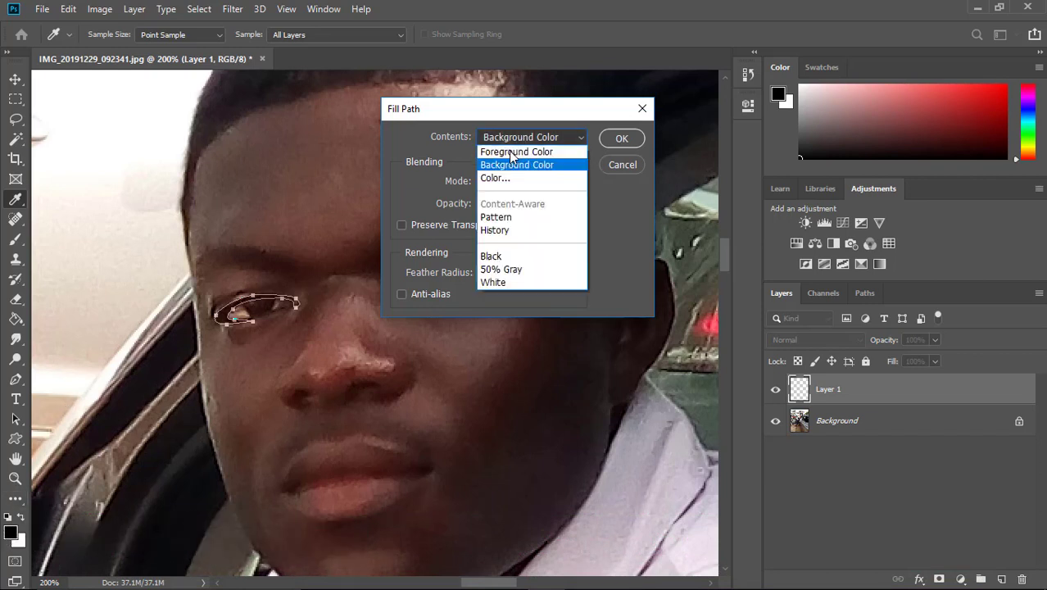
pyautogui.click(505, 154)
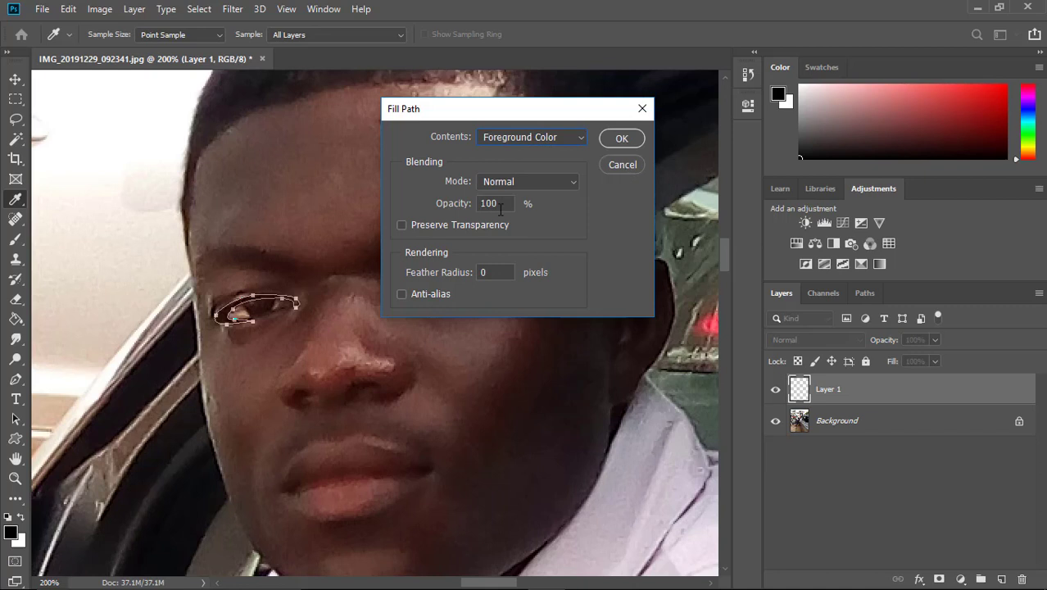
pyautogui.click(529, 181)
pyautogui.click(607, 241)
pyautogui.click(621, 139)
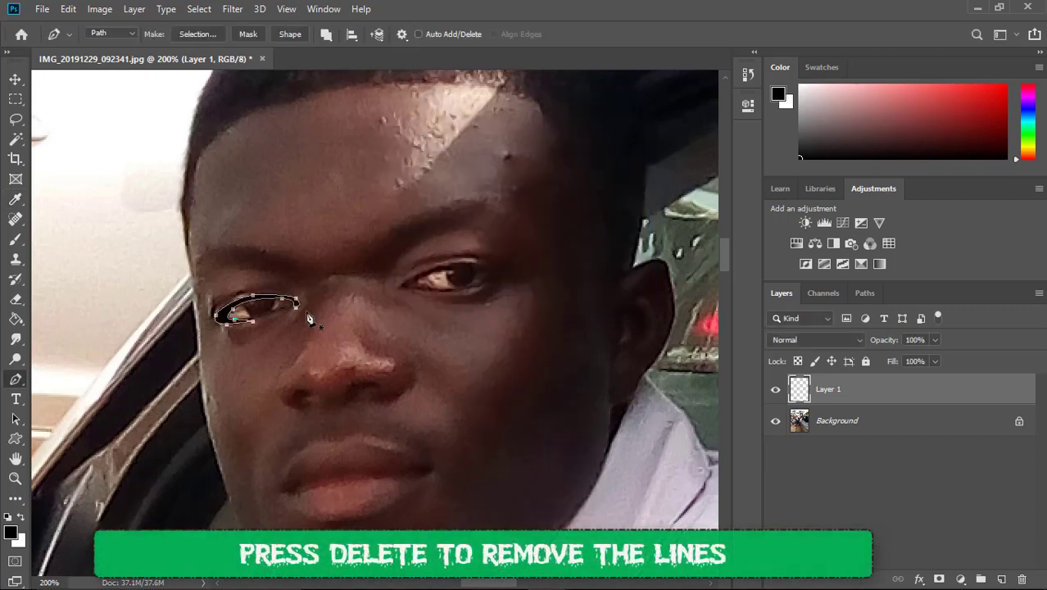
# - Clear the old path and trace a closed outline around the right eye
pyautogui.press('Delete')
pyautogui.click(400, 287)
pyautogui.click(426, 270)
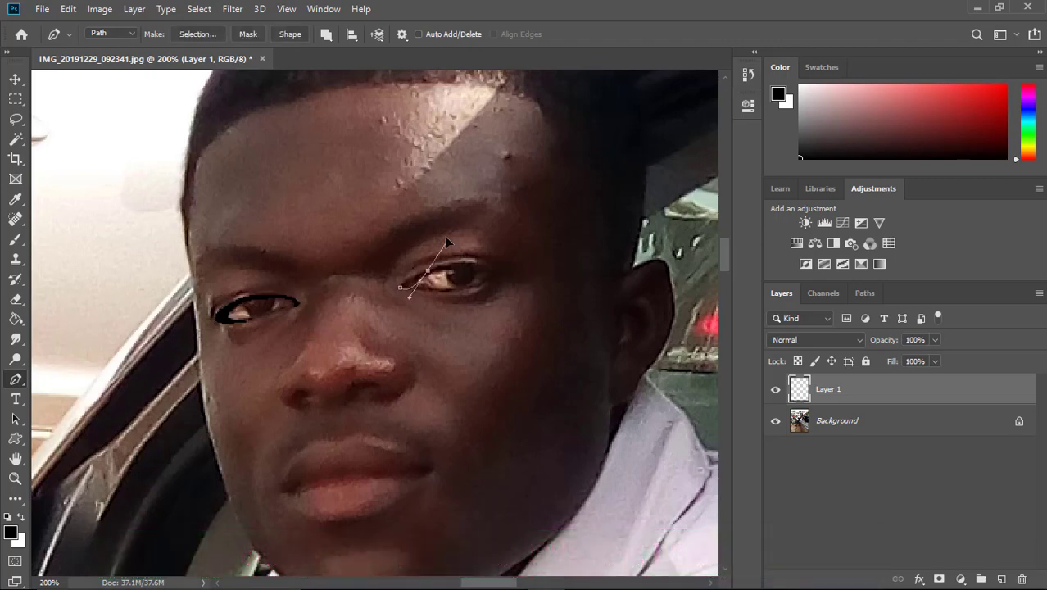
pyautogui.click(478, 264)
pyautogui.click(497, 275)
pyautogui.click(456, 291)
pyautogui.click(400, 286)
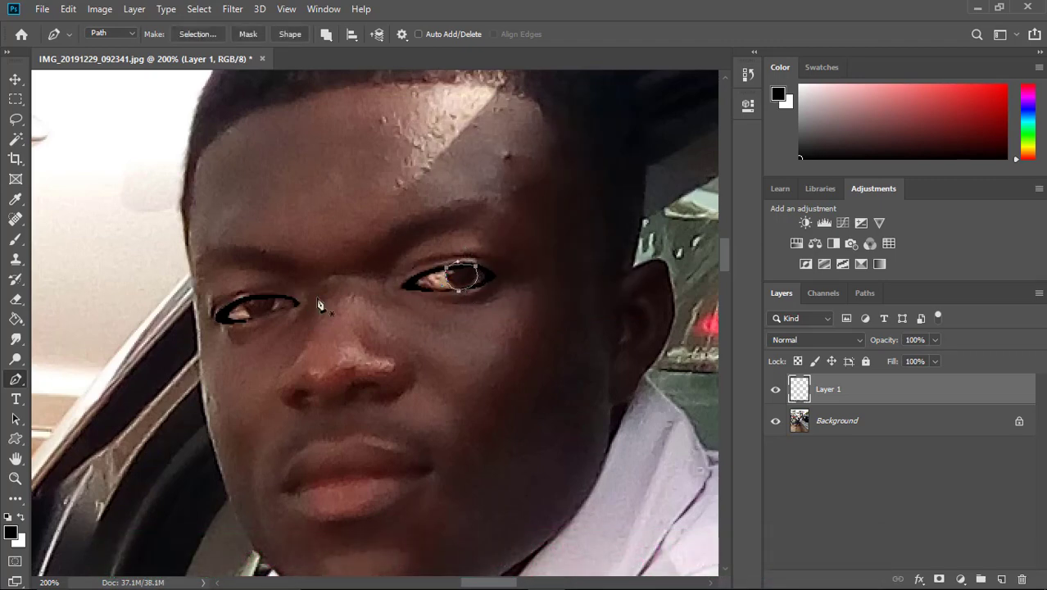
# - Outline the left eye and nose base, and fill the nose path black
pyautogui.click(238, 310)
pyautogui.click(275, 300)
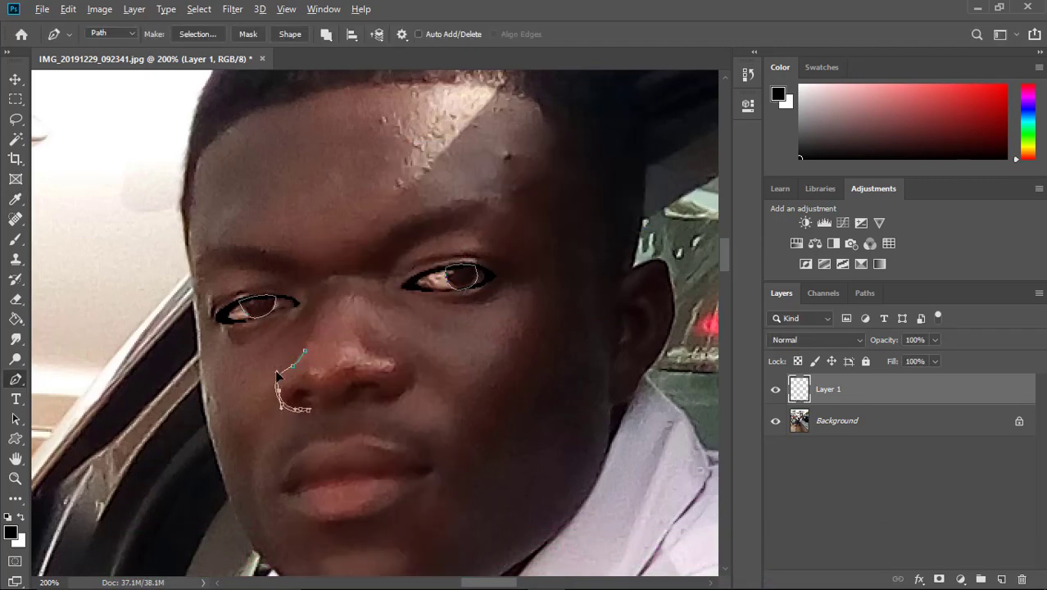
pyautogui.click(354, 385)
pyautogui.click(318, 405)
pyautogui.rightClick(439, 431)
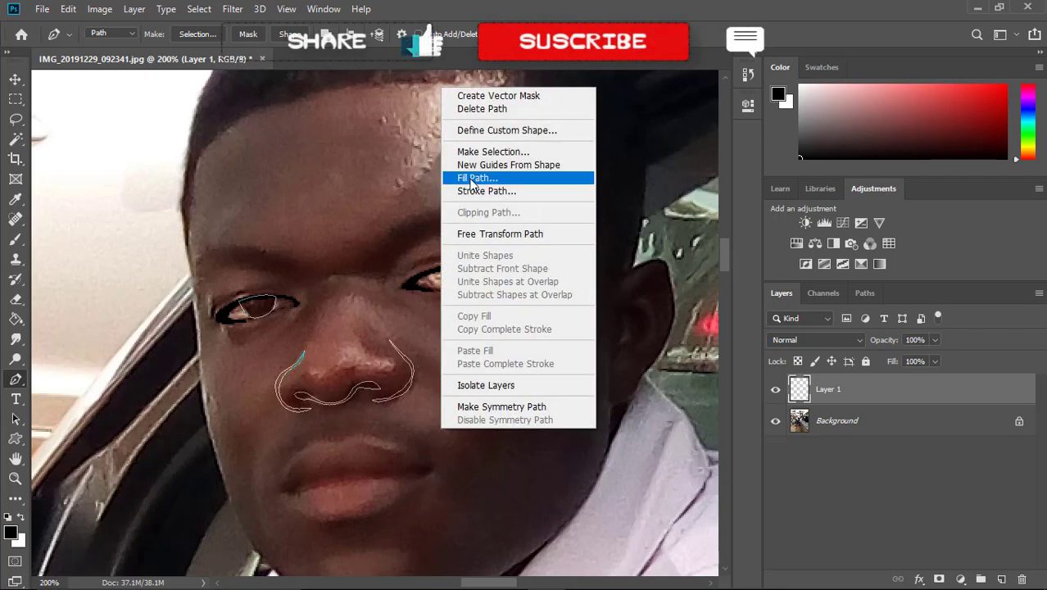
pyautogui.rightClick(529, 363)
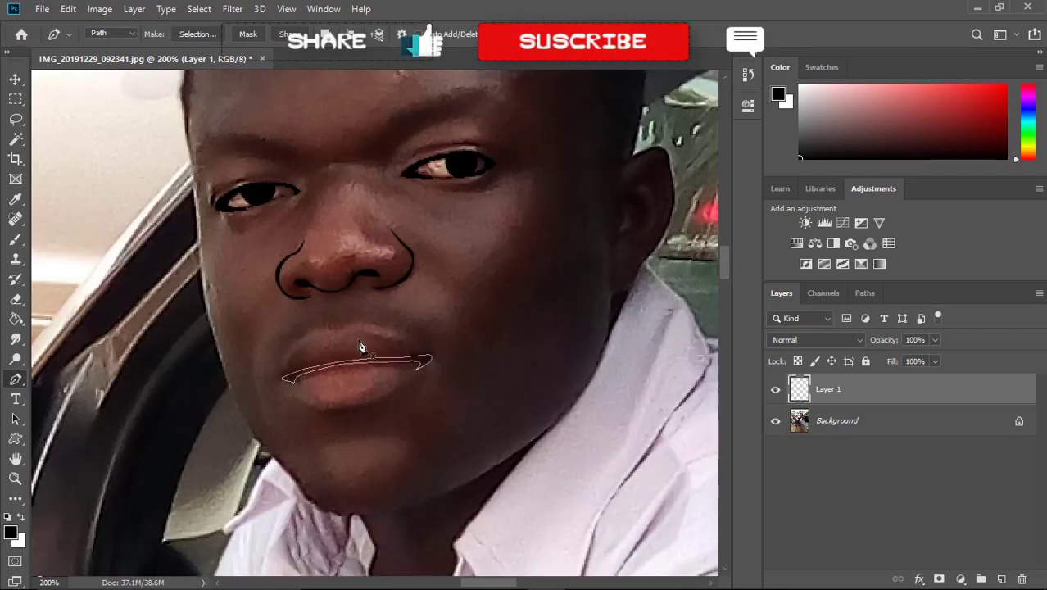
pyautogui.click(424, 362)
# - Trace curved outlines along the lower and upper lips
pyautogui.moveTo(371, 402); pyautogui.dragTo(339, 410)
pyautogui.click(287, 378)
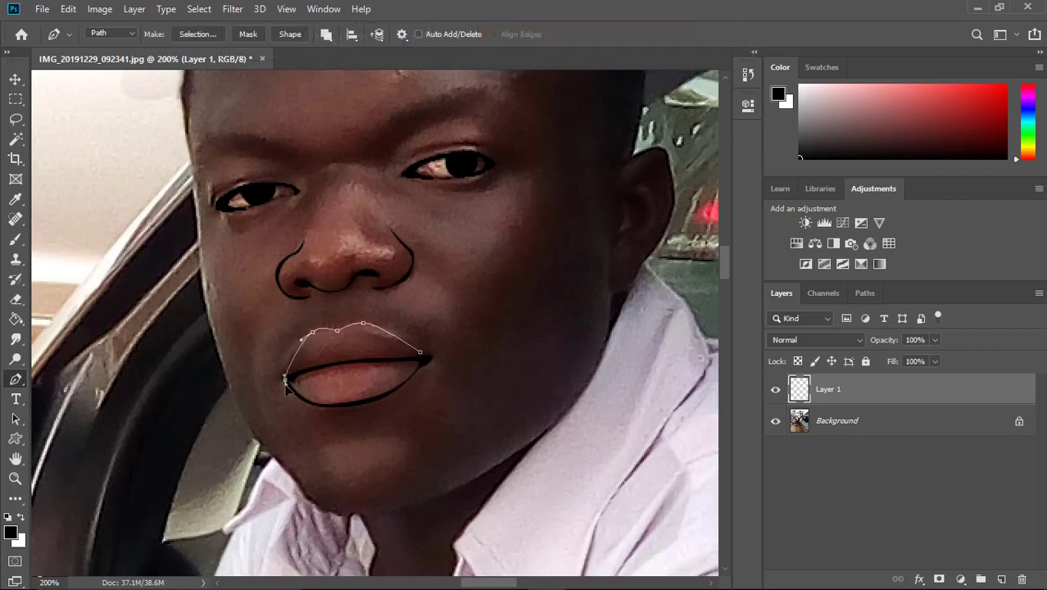
pyautogui.click(363, 324)
pyautogui.click(420, 353)
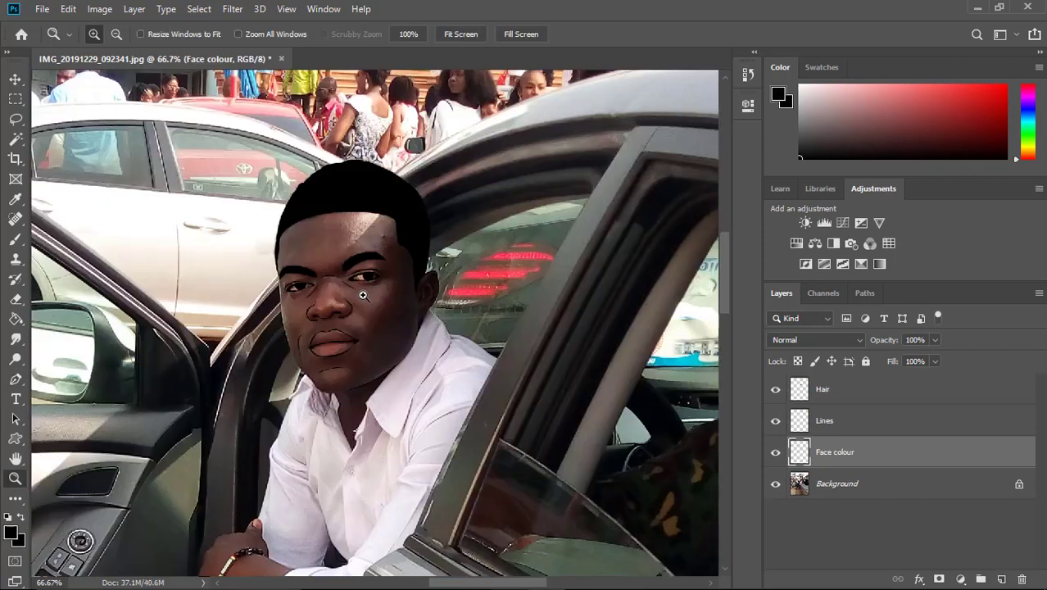
# - At 100% zoom, sample a reddish-brown skin tone from the face, then hide the photo layer
pyautogui.click(361, 293)
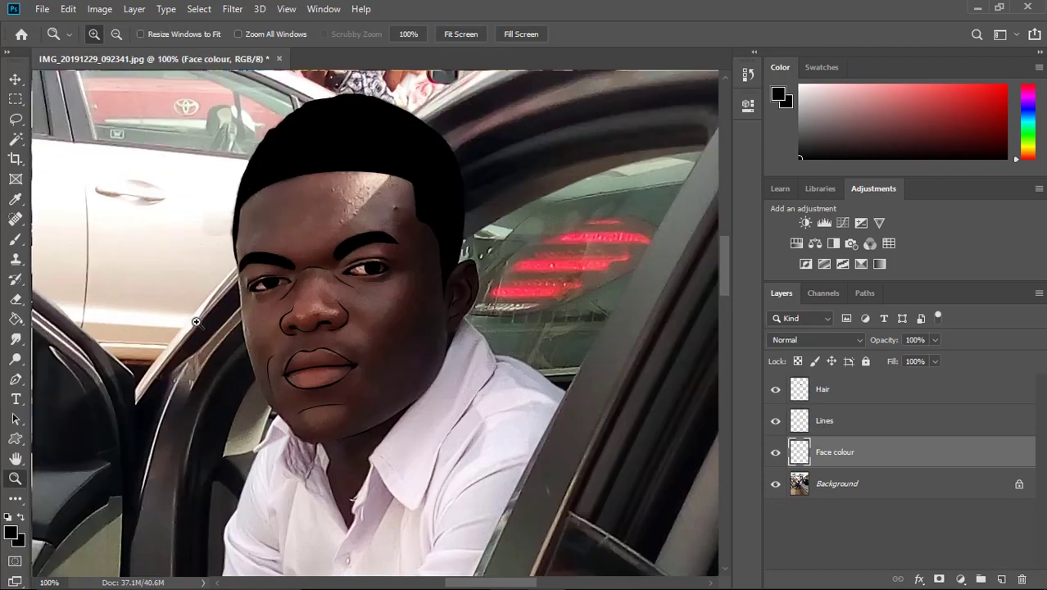
pyautogui.press('i')
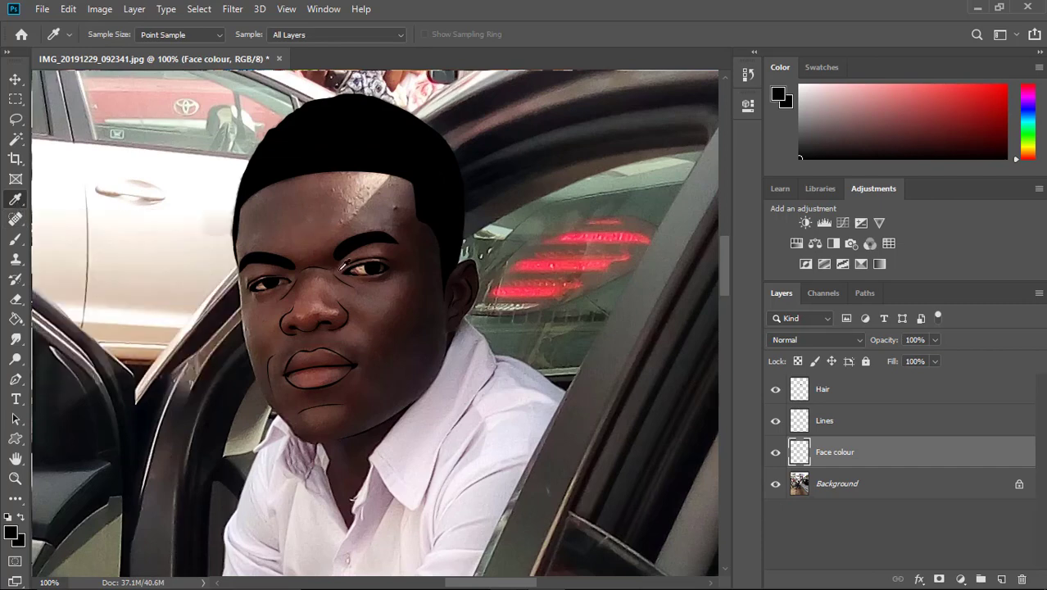
pyautogui.click(348, 295)
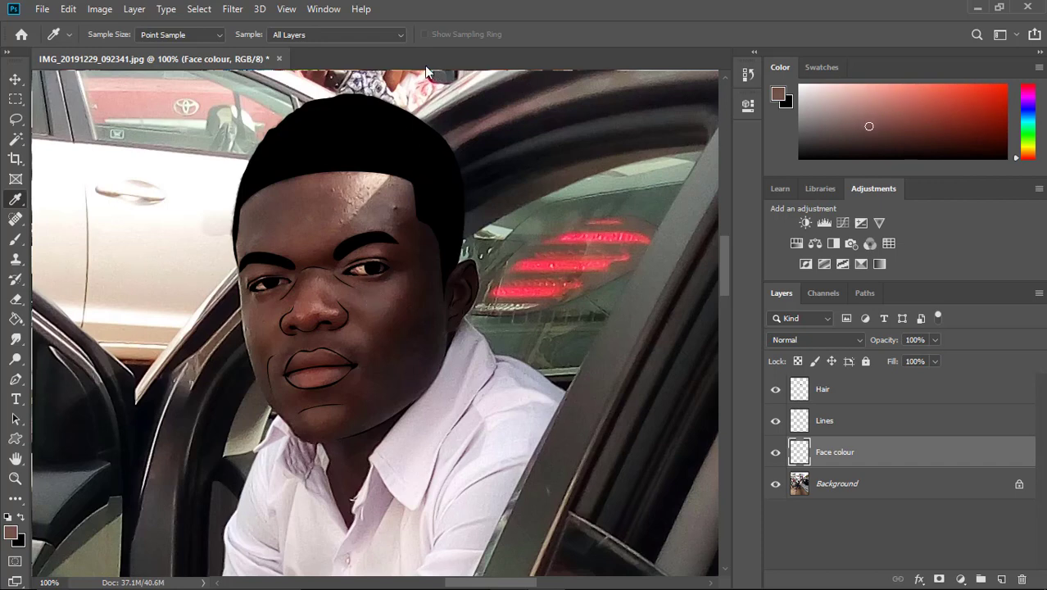
pyautogui.moveTo(405, 236); pyautogui.dragTo(375, 314)
pyautogui.click(371, 312)
pyautogui.click(367, 311)
pyautogui.click(363, 305)
pyautogui.click(286, 322)
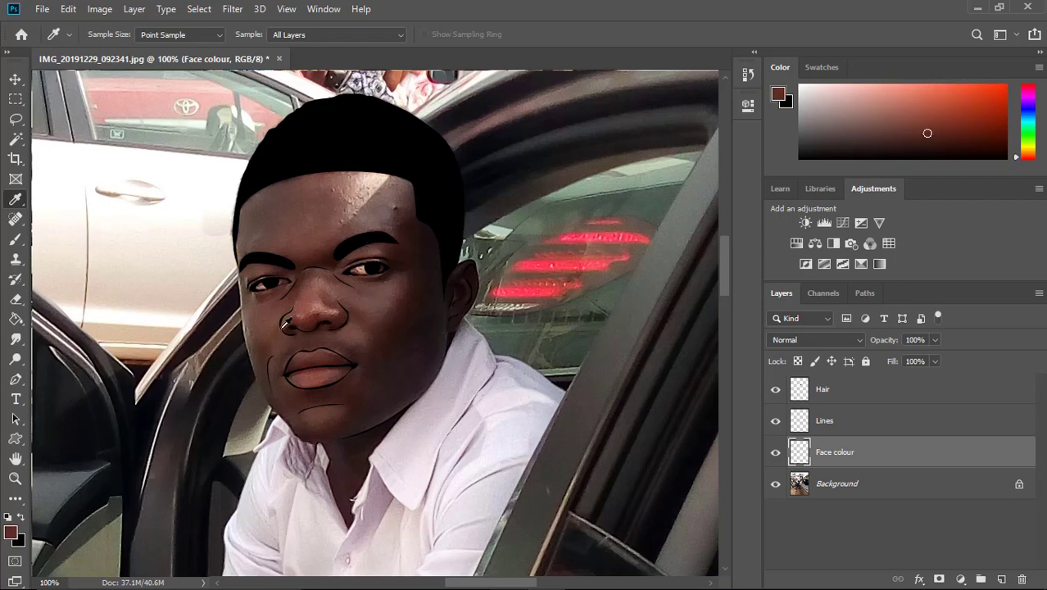
pyautogui.click(279, 328)
pyautogui.click(775, 484)
# - Paint brown skin over the face with a size-70 brush and check the colour (603a2d)
pyautogui.press('b')
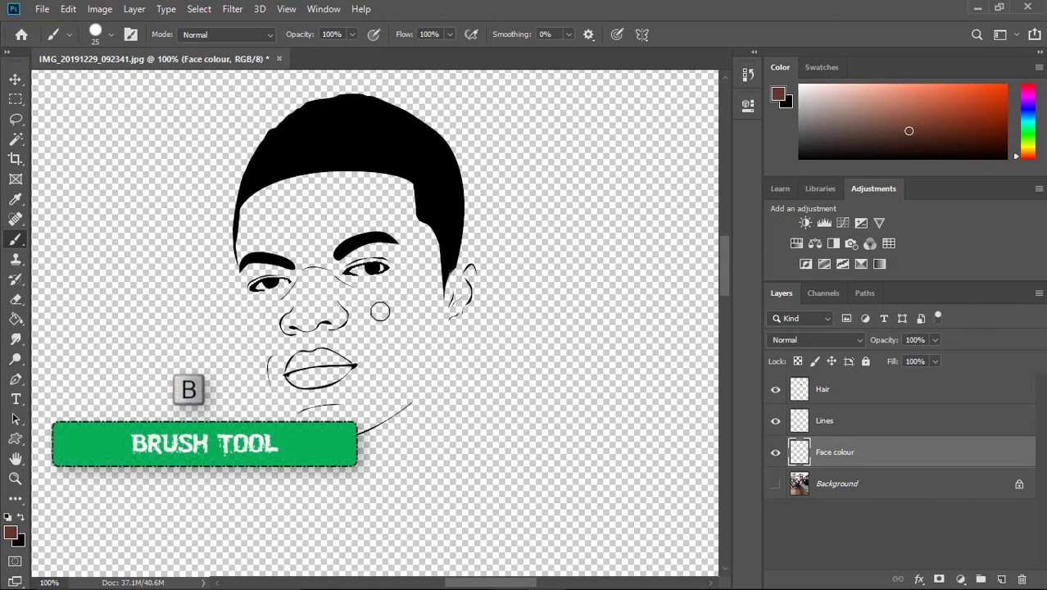
pyautogui.press(']')
pyautogui.press(']')
pyautogui.press(']')
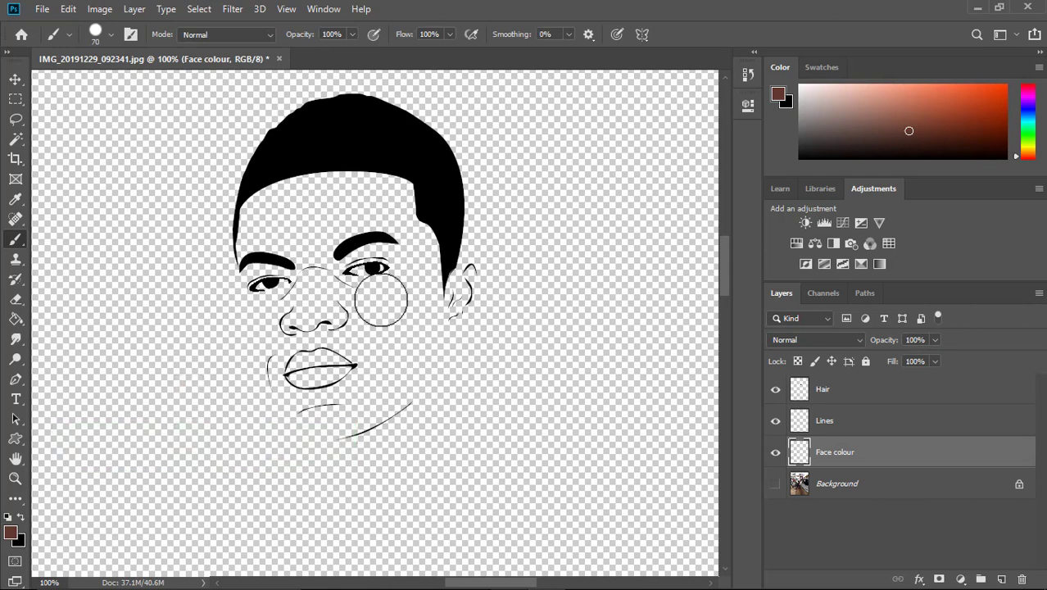
pyautogui.moveTo(345, 292)
pyautogui.mouseDown()
pyautogui.moveTo(368, 301)
pyautogui.moveTo(327, 328)
pyautogui.moveTo(320, 242)
pyautogui.moveTo(254, 303)
pyautogui.moveTo(270, 376)
pyautogui.moveTo(422, 344)
pyautogui.moveTo(402, 283)
pyautogui.mouseUp()
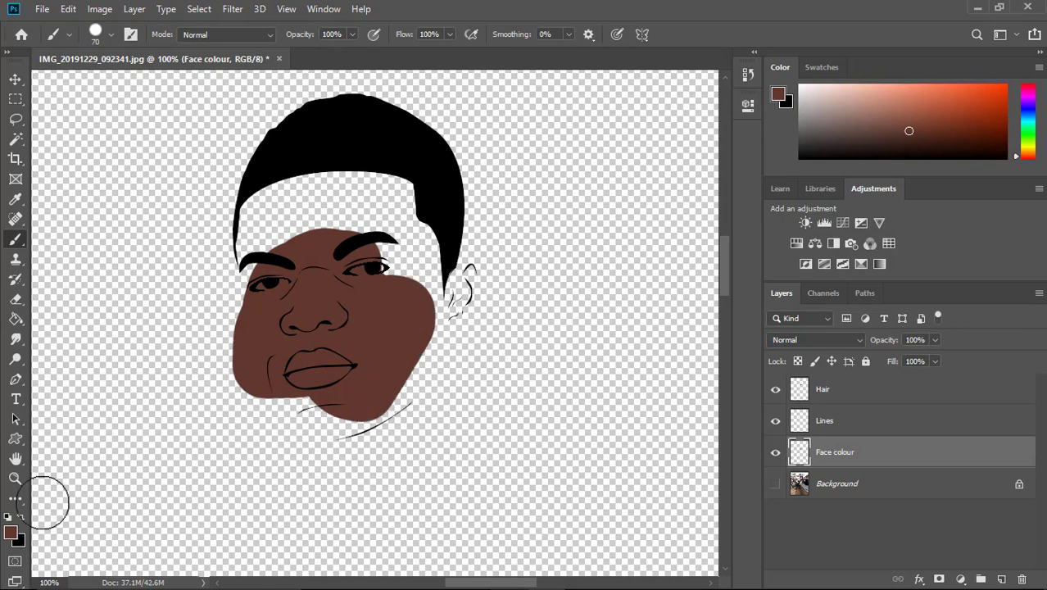
pyautogui.press('i')
pyautogui.click(11, 533)
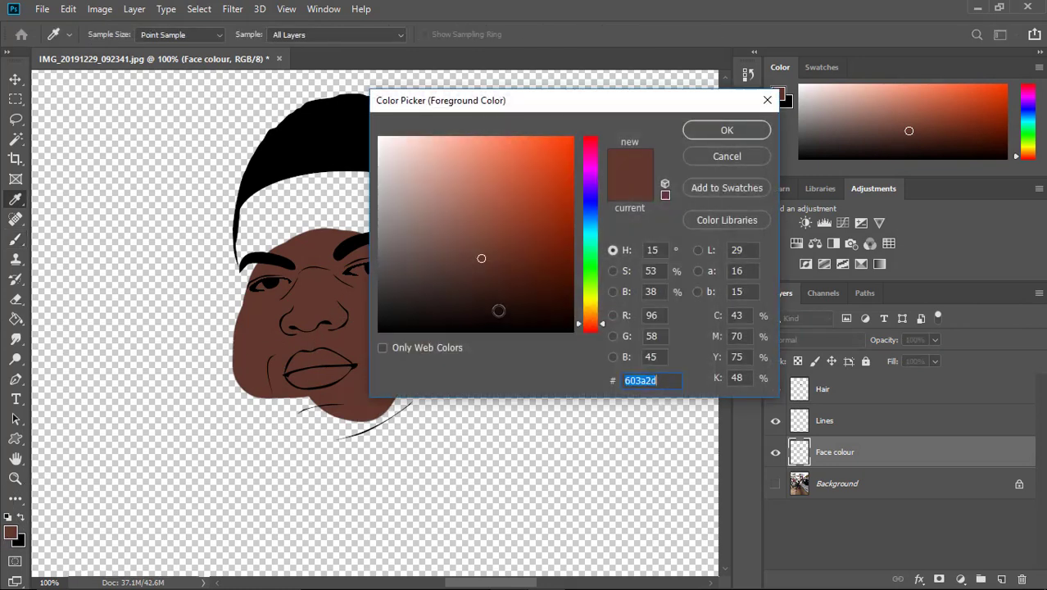
# - Adjust the skin fill's Hue/Saturation to Hue −1, Saturation +3, Lightness +8
pyautogui.click(751, 156)
pyautogui.hotkey('ctrl', 'u')
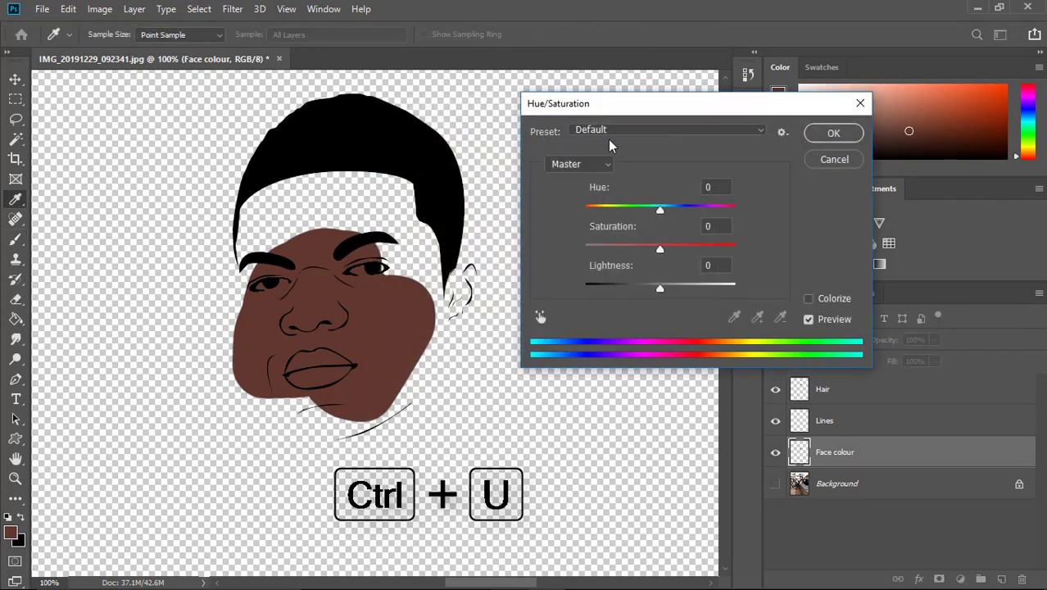
pyautogui.moveTo(575, 114); pyautogui.dragTo(545, 106)
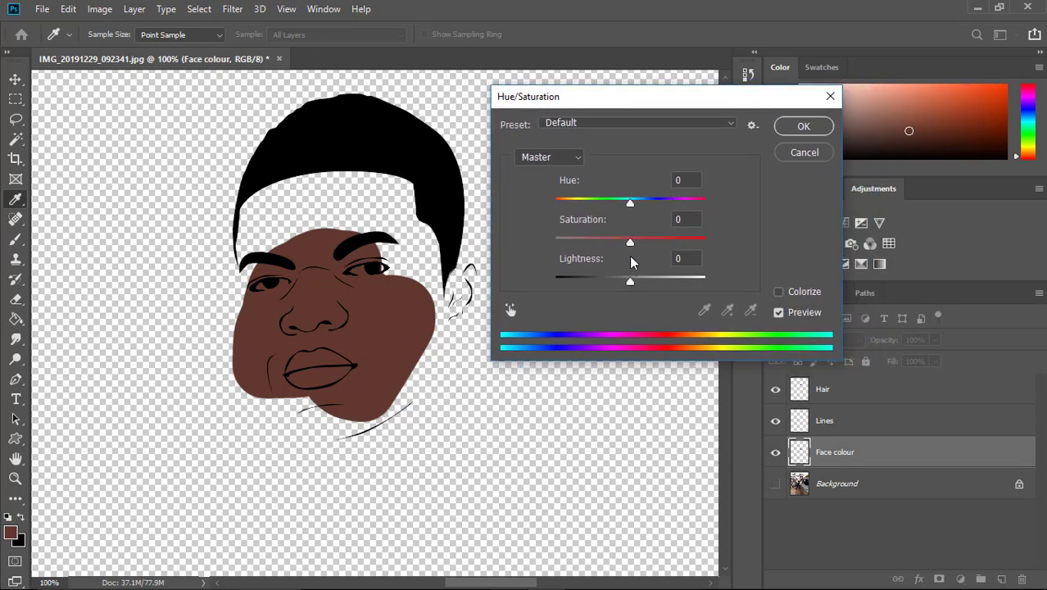
pyautogui.moveTo(630, 252)
pyautogui.mouseDown()
pyautogui.moveTo(640, 252)
pyautogui.moveTo(637, 280)
pyautogui.mouseUp()
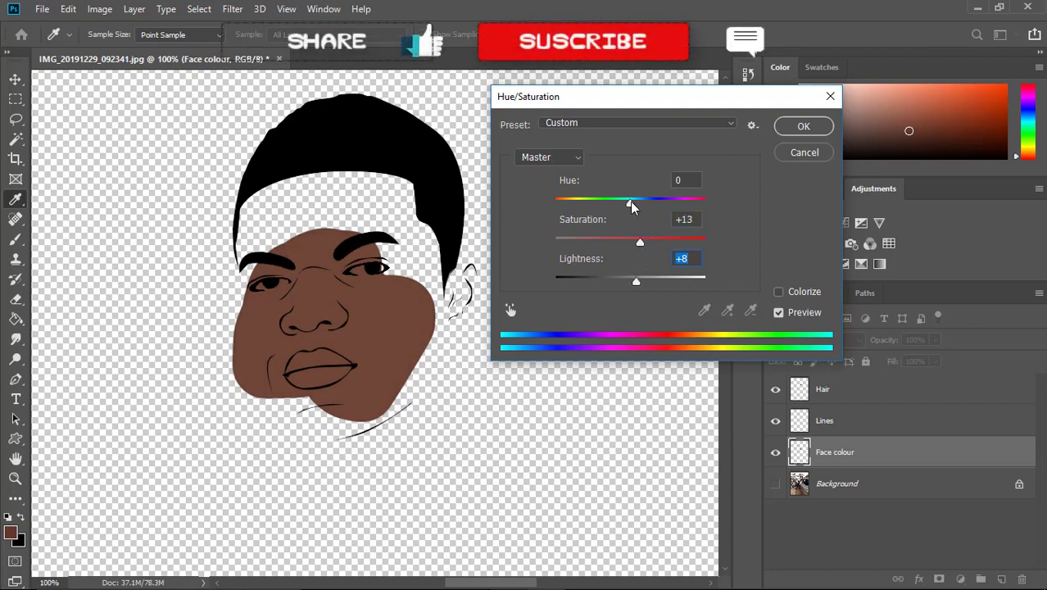
pyautogui.moveTo(631, 205); pyautogui.dragTo(631, 208)
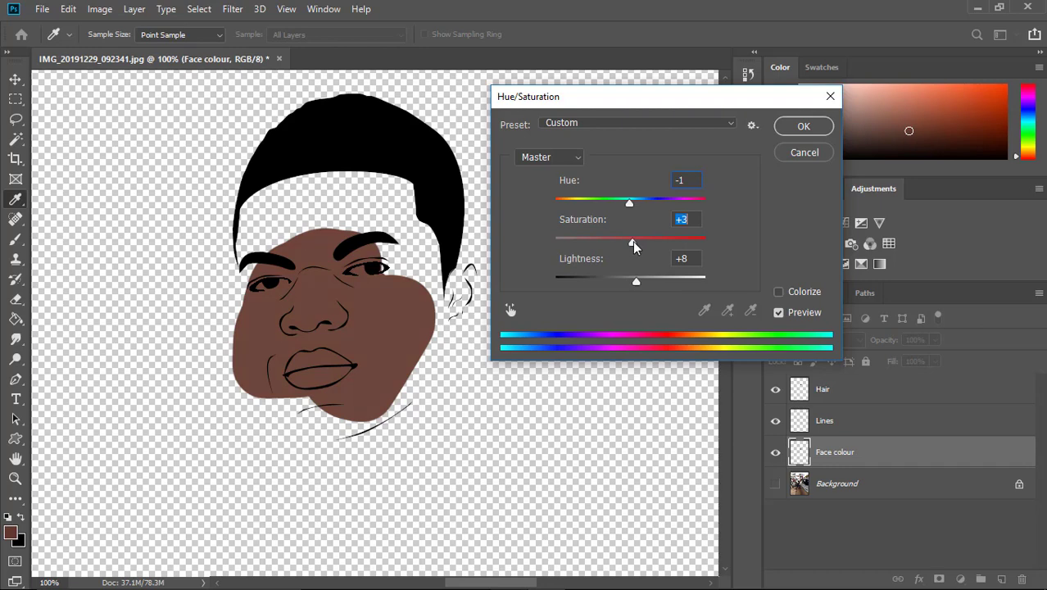
pyautogui.click(801, 128)
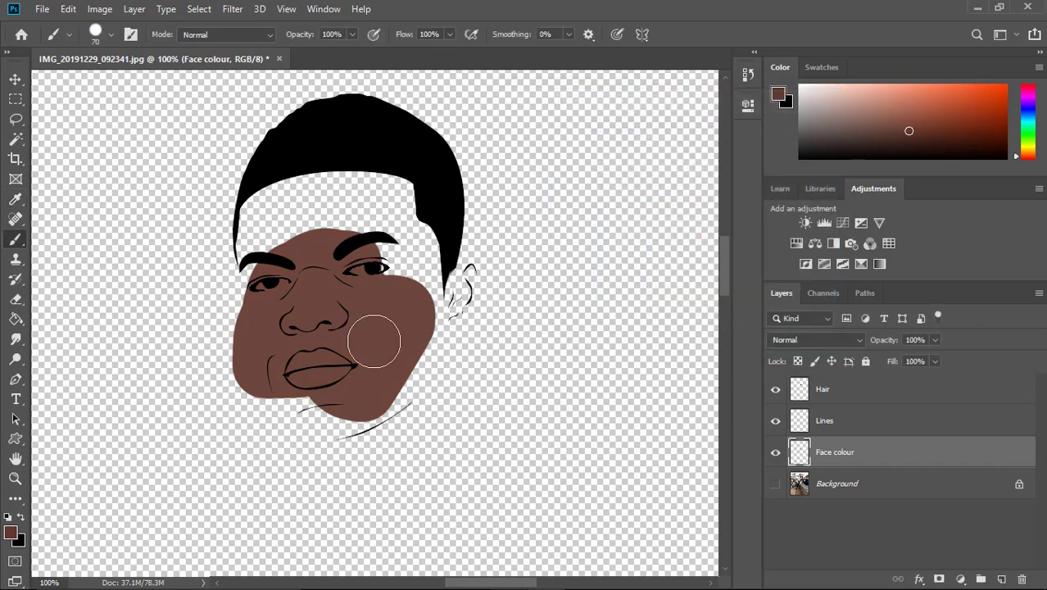
# - Show the Background photo, delete the Face colour layer, and add a new empty layer
pyautogui.press('i')
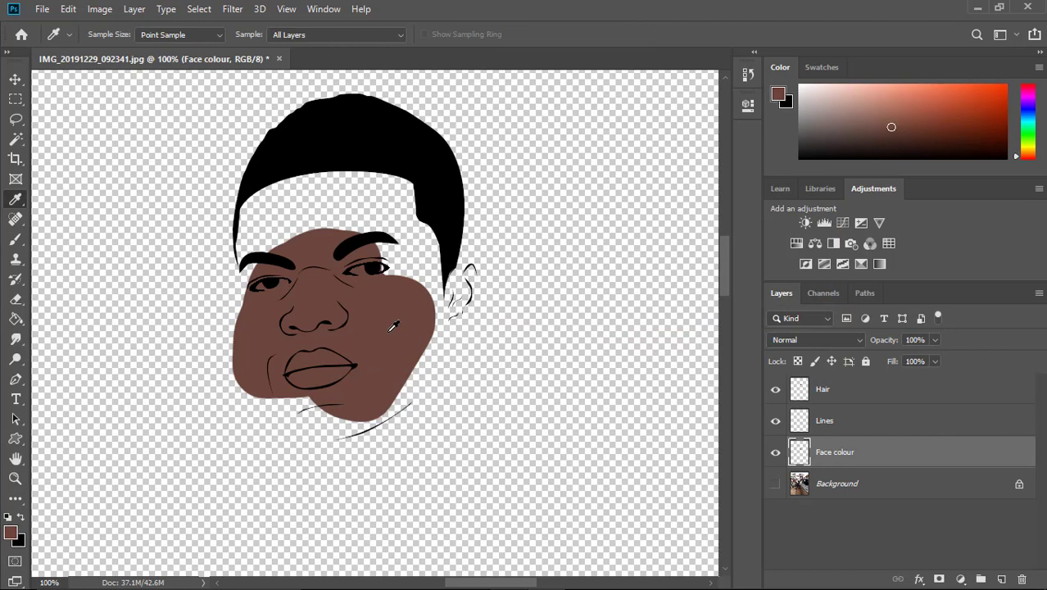
pyautogui.click(775, 484)
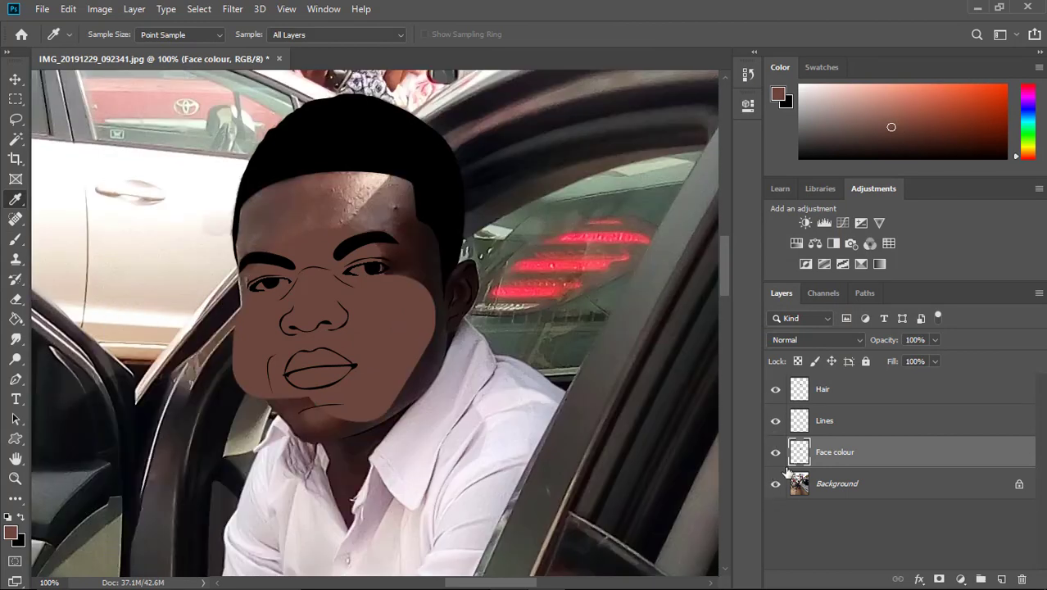
pyautogui.press('Delete')
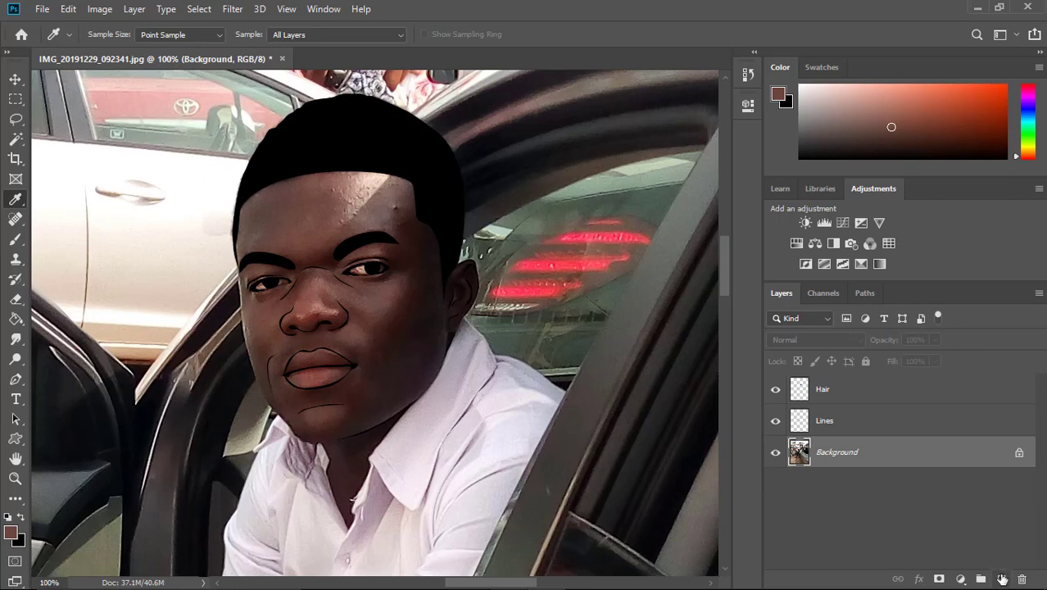
pyautogui.click(1001, 578)
# - Rename the new layer to Colour and zoom to 200% on the face
pyautogui.doubleClick(830, 455)
pyautogui.write('Colour')
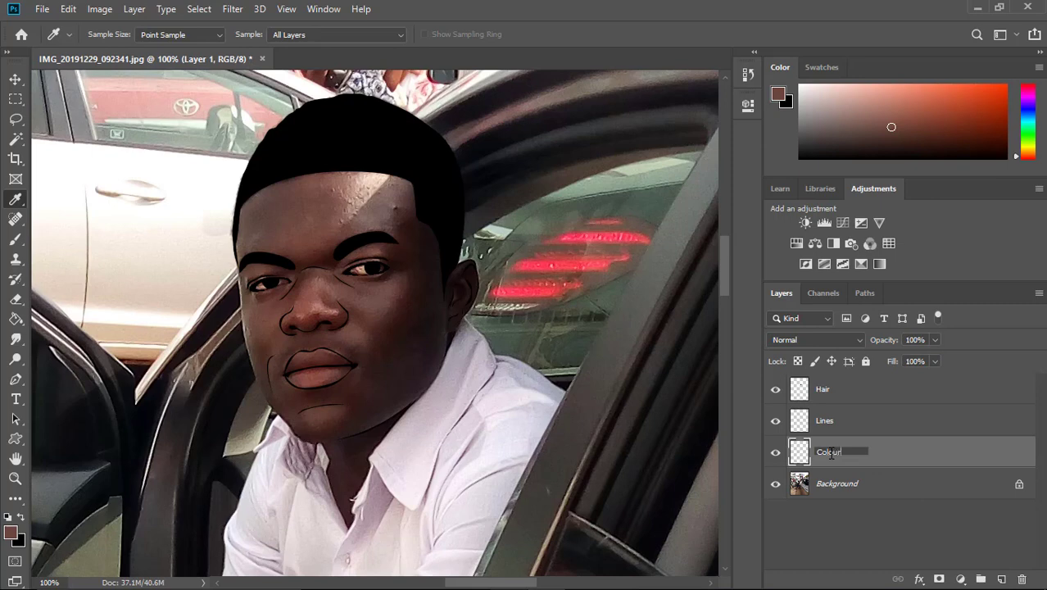
pyautogui.press('Return')
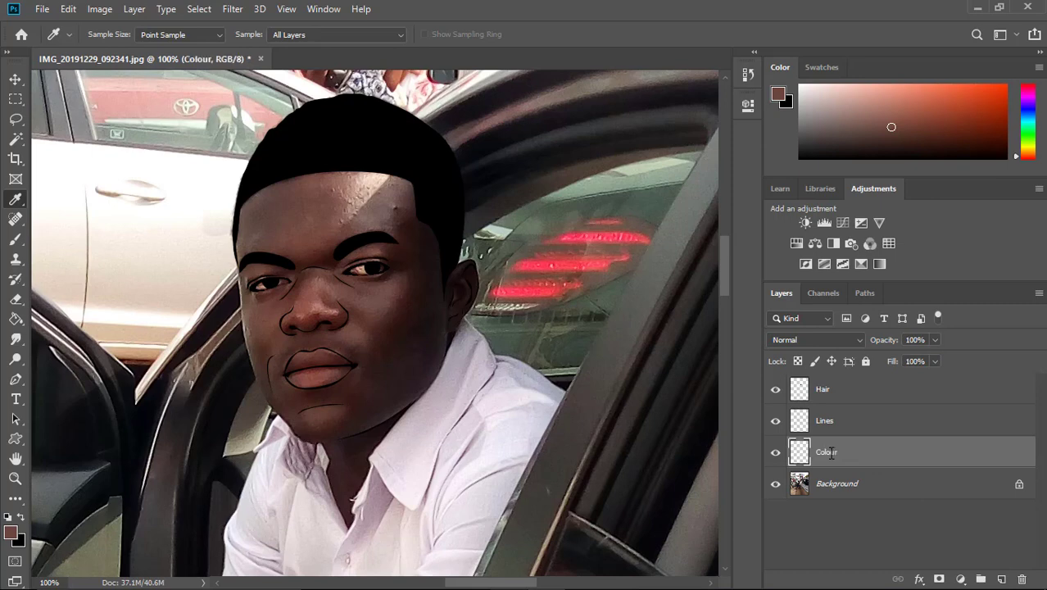
pyautogui.press('z')
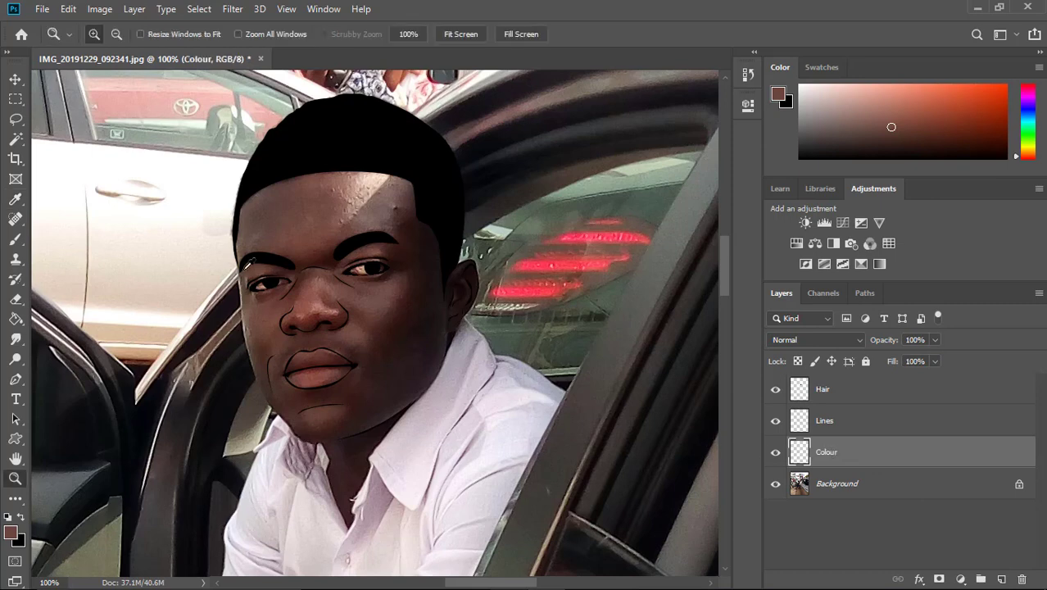
pyautogui.click(241, 269)
pyautogui.press('p')
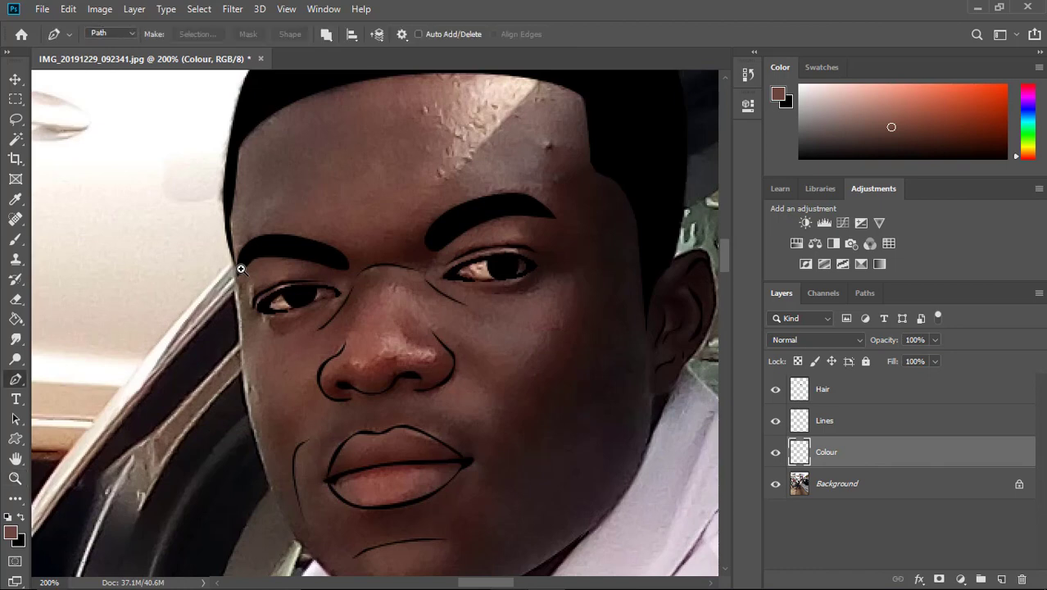
# - Trace a Pen path along the left jaw, down the collar and up the right jawline
pyautogui.click(241, 269)
pyautogui.scroll(-5, 241, 269)
pyautogui.click(303, 306)
pyautogui.click(389, 378)
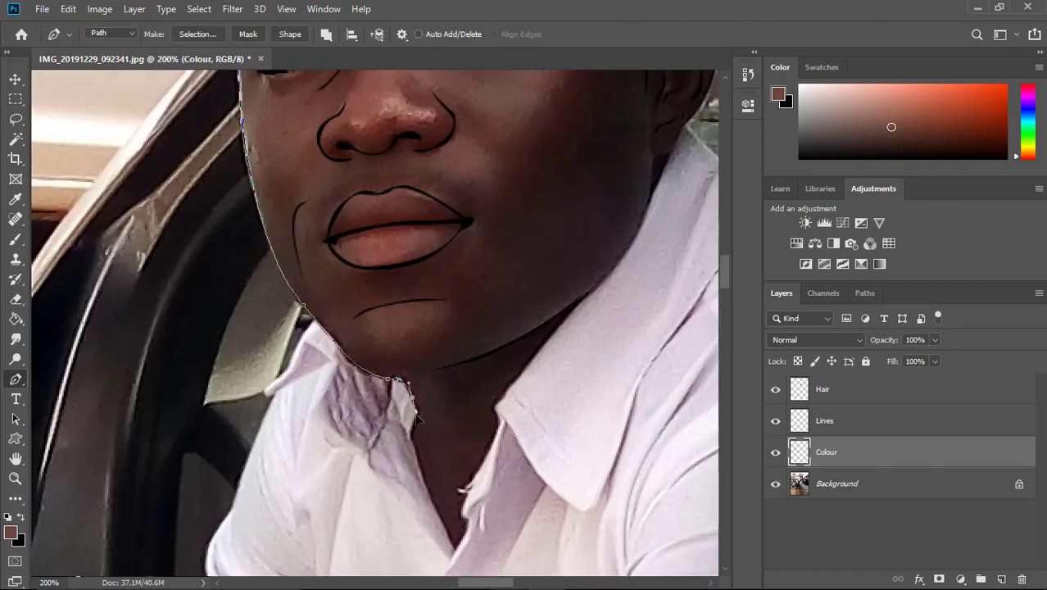
pyautogui.click(415, 424)
pyautogui.click(455, 553)
pyautogui.click(529, 364)
pyautogui.click(577, 305)
pyautogui.click(647, 198)
pyautogui.scroll(3, 647, 196)
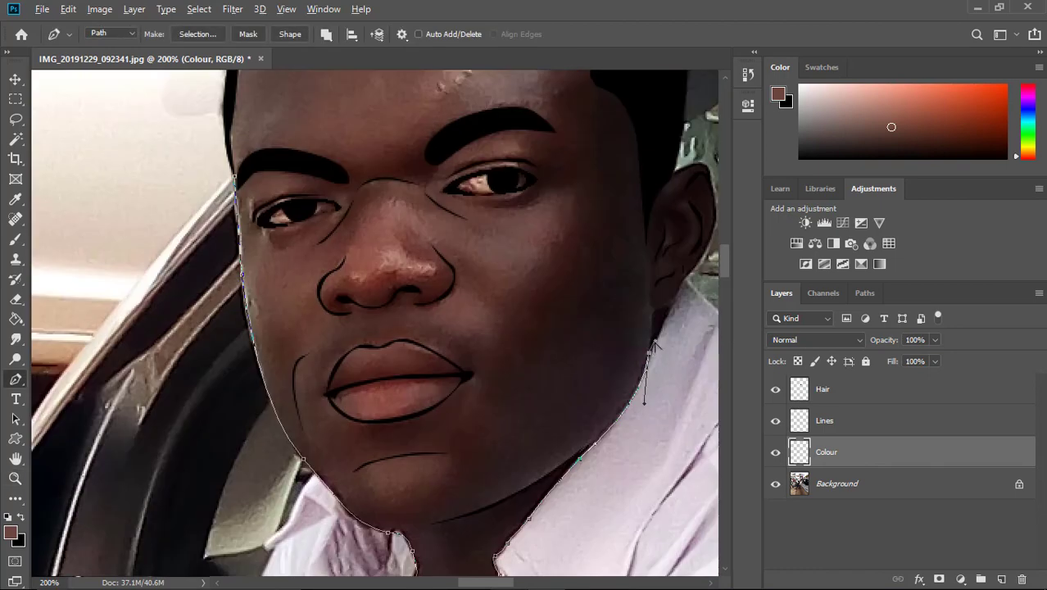
pyautogui.hscroll(2, 672, 312)
pyautogui.click(608, 270)
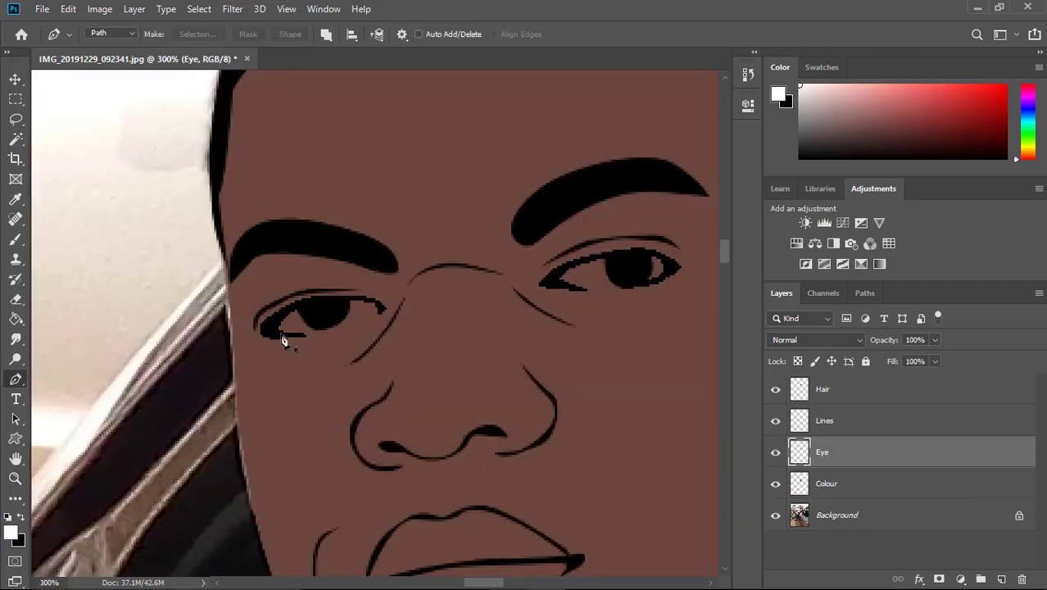
# - Trace a path along the lower eyelid and darken the lips with Lightness −18
pyautogui.click(285, 333)
pyautogui.click(354, 322)
pyautogui.click(382, 316)
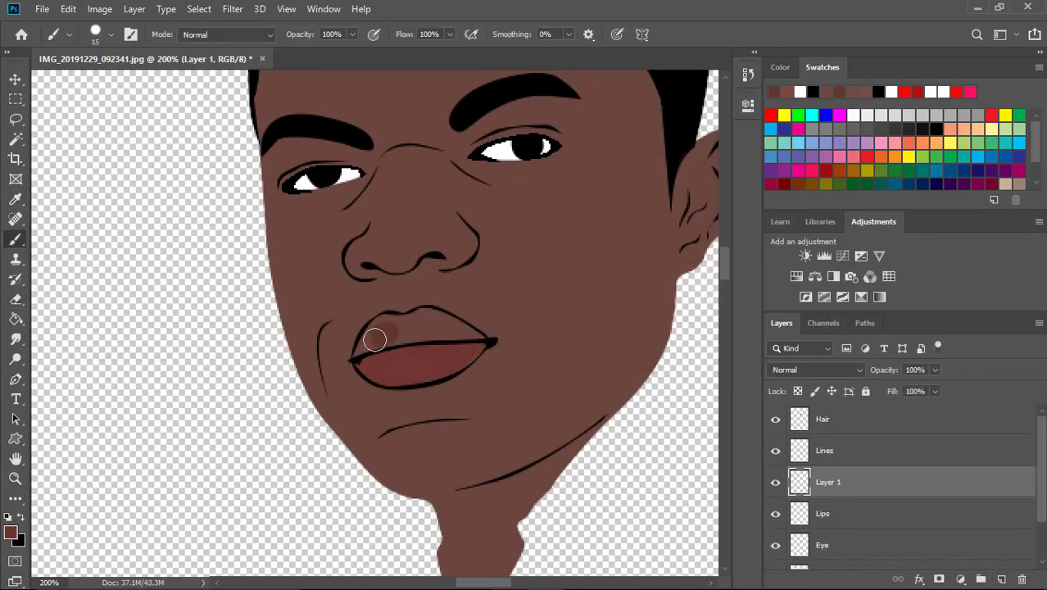
pyautogui.moveTo(374, 339); pyautogui.dragTo(462, 329)
pyautogui.moveTo(343, 358); pyautogui.dragTo(362, 334)
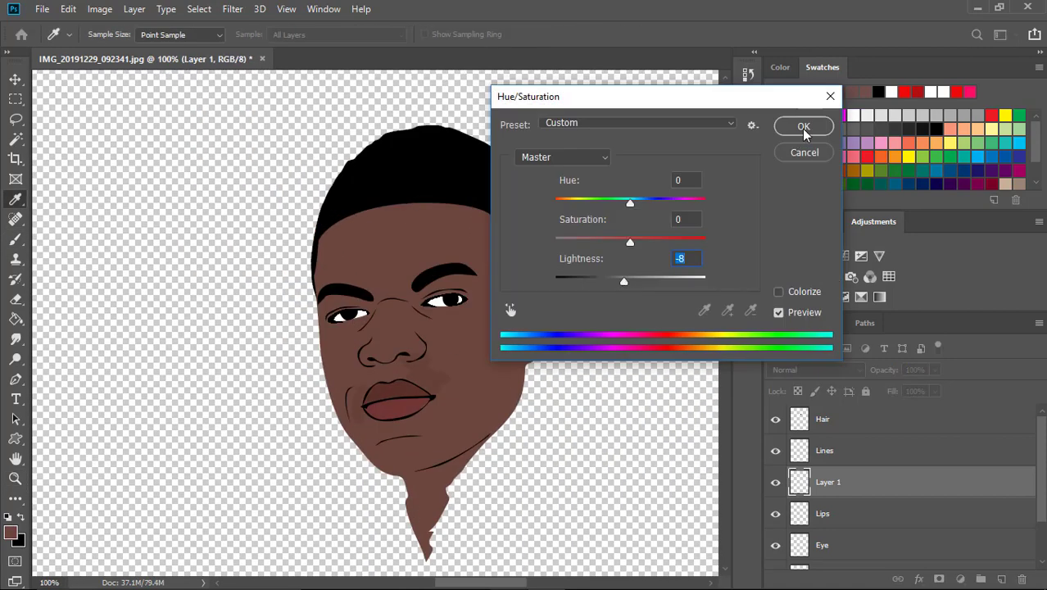
# - Apply the lips adjustment and merge the layer down with Ctrl+E
pyautogui.click(803, 126)
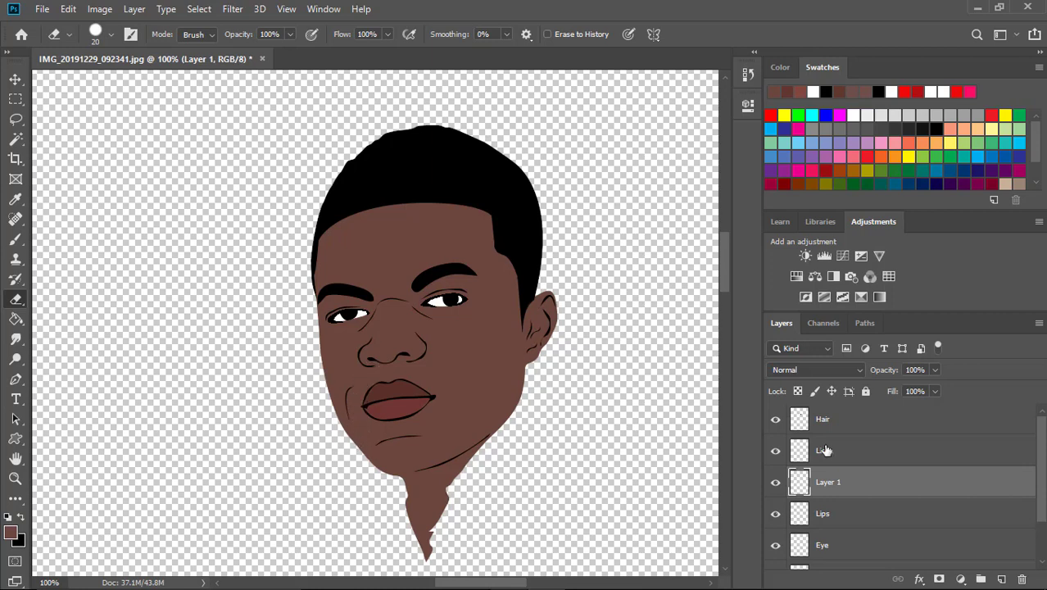
pyautogui.hotkey('ctrl', 'e')
pyautogui.scroll(-1, 719, 268)
pyautogui.scroll(-1, 724, 246)
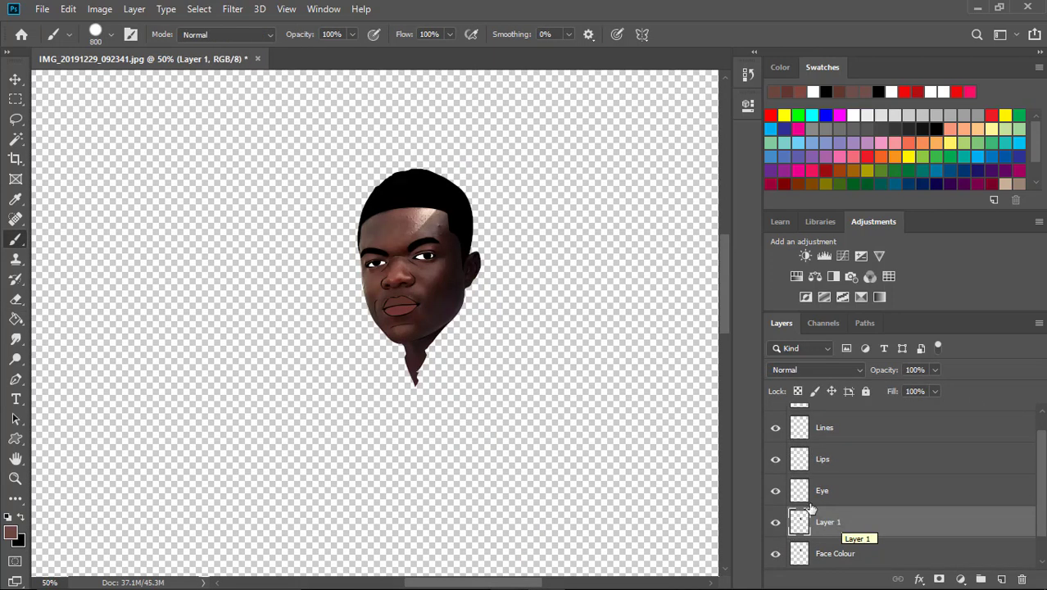
# - Posterize Layer 1's face shading to 5 levels
pyautogui.click(99, 10)
pyautogui.moveTo(123, 49)
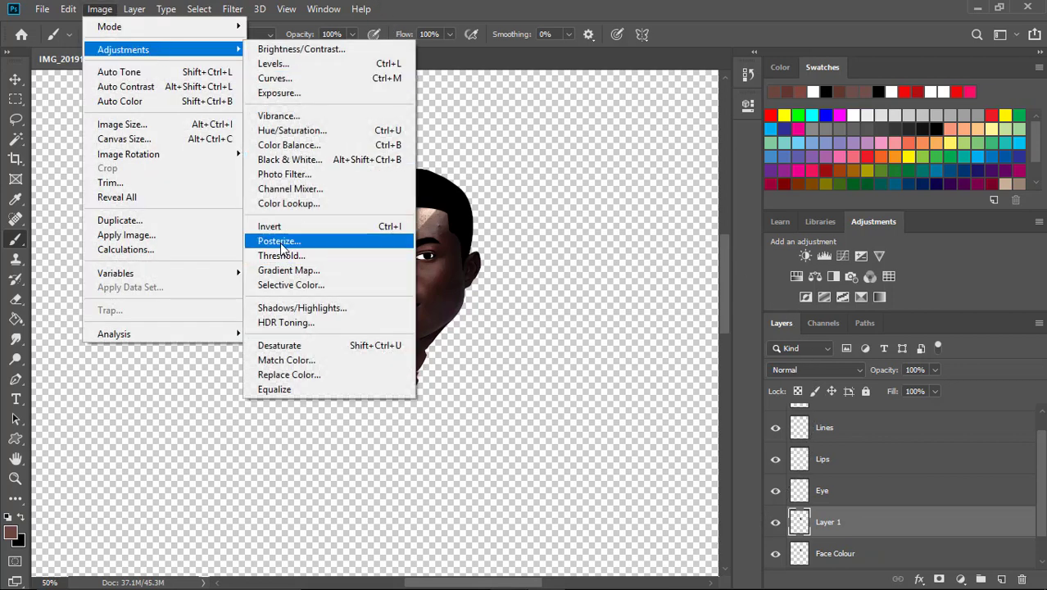
pyautogui.click(278, 241)
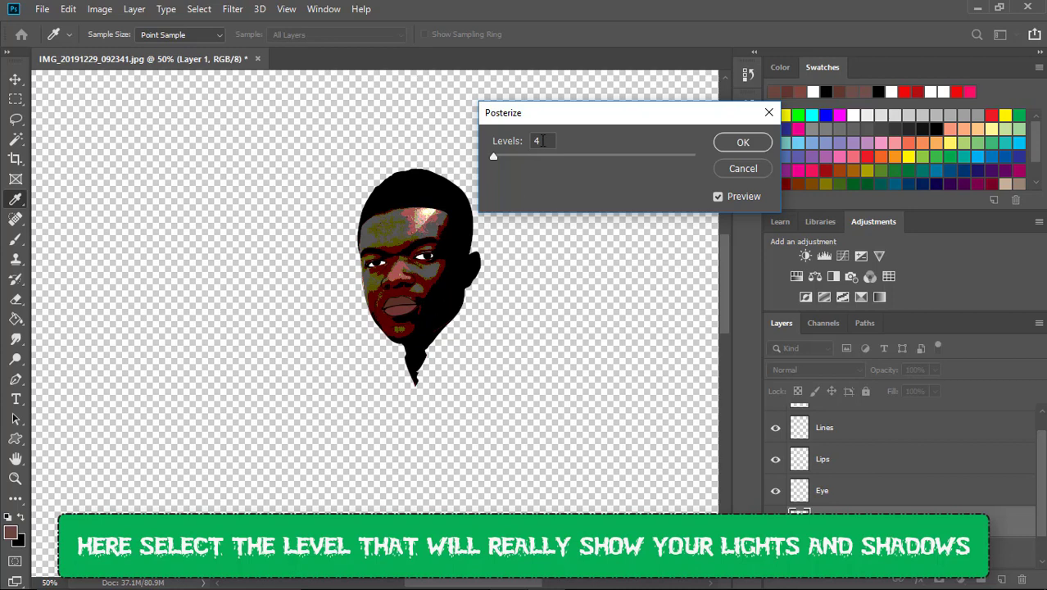
pyautogui.moveTo(493, 159); pyautogui.dragTo(493, 158)
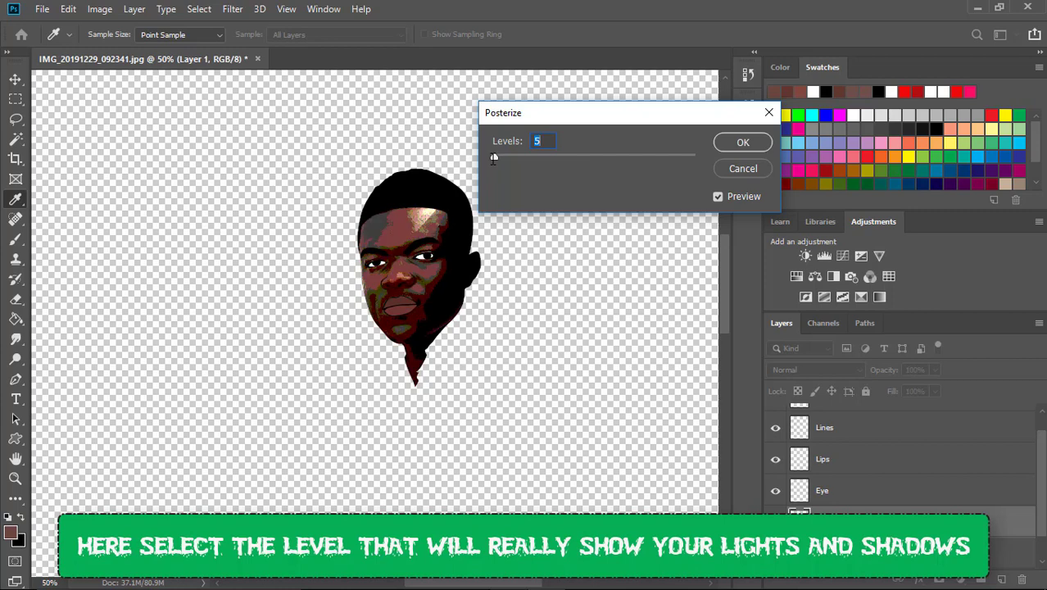
pyautogui.moveTo(494, 158); pyautogui.dragTo(494, 158)
pyautogui.press('Return')
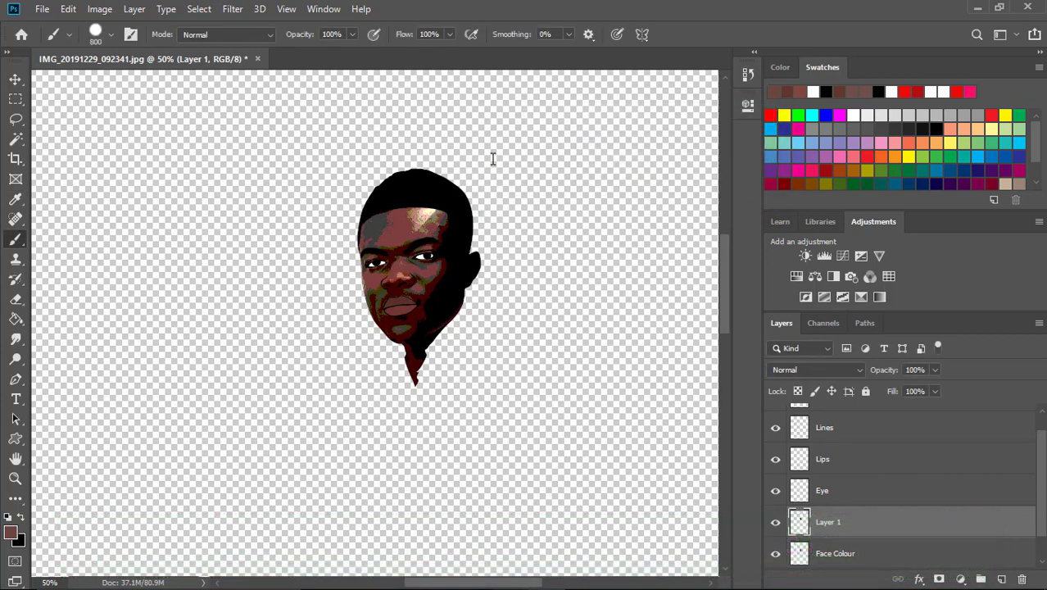
# - Zoom to 100% around the face and add a new layer above Face Colour
pyautogui.press('z')
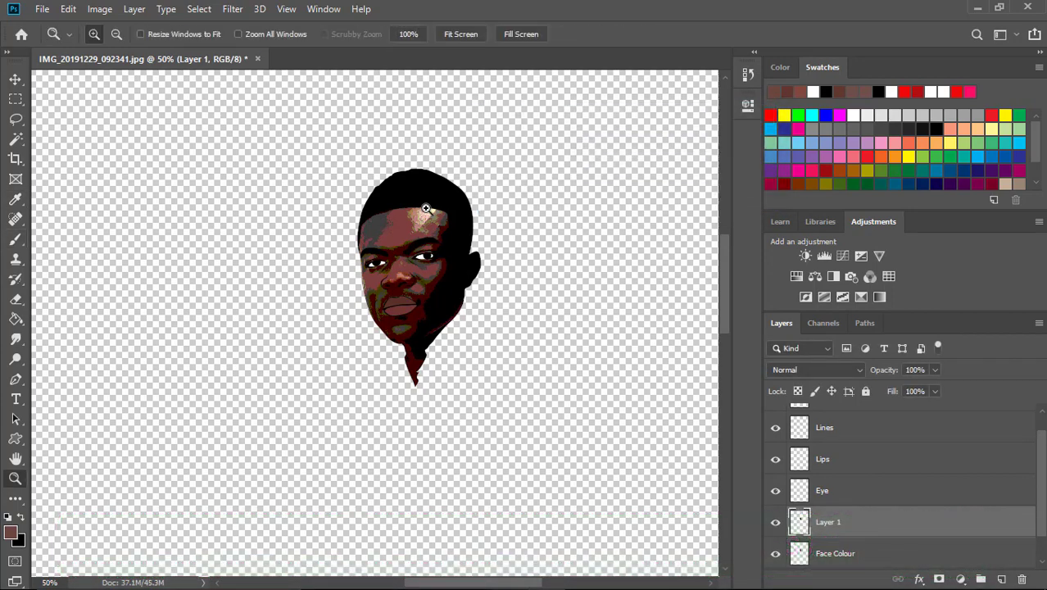
pyautogui.click(425, 209)
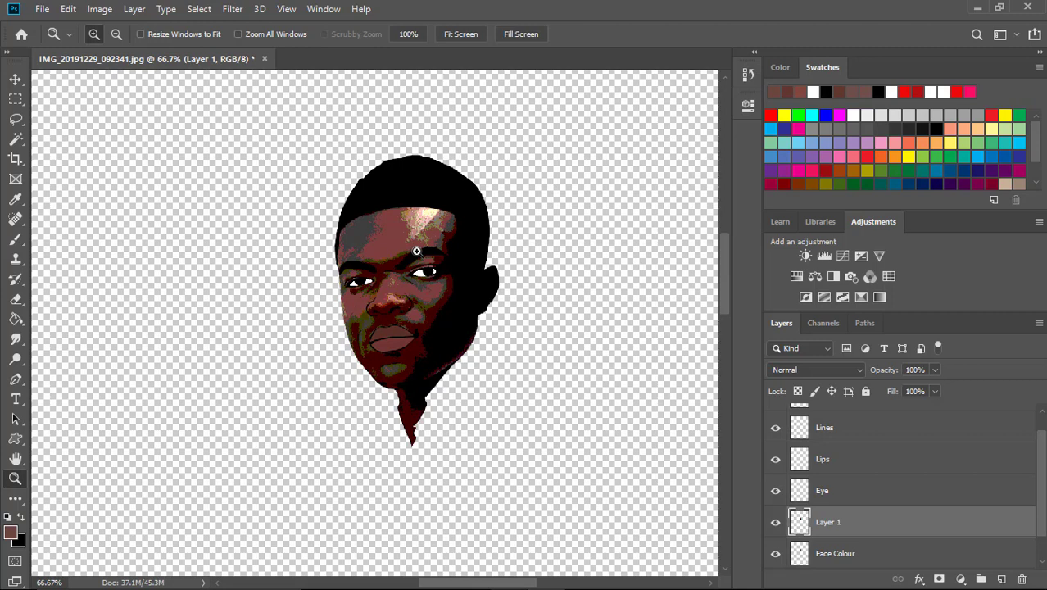
pyautogui.click(406, 283)
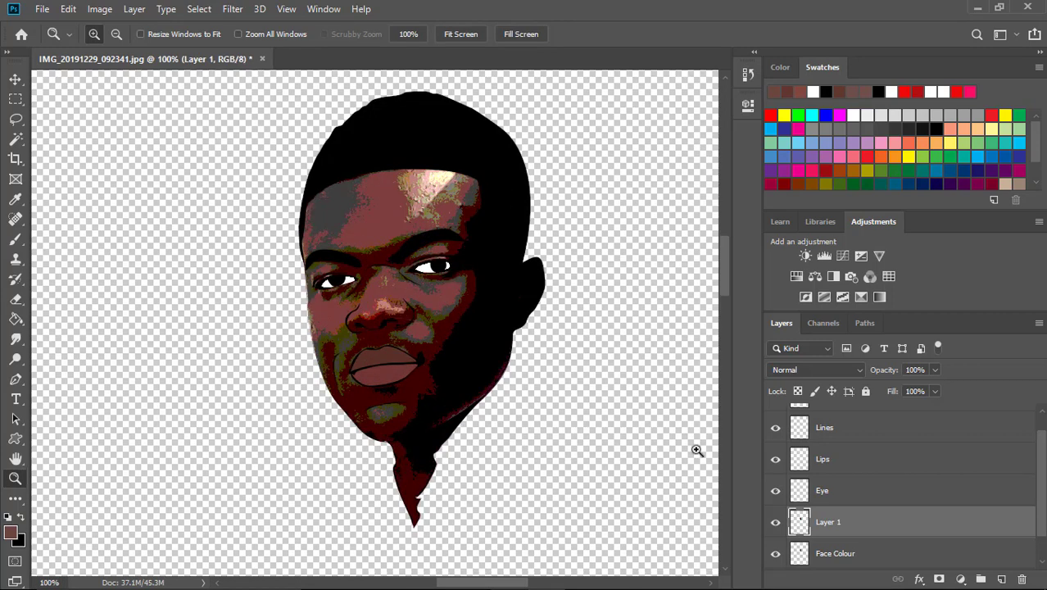
pyautogui.click(819, 549)
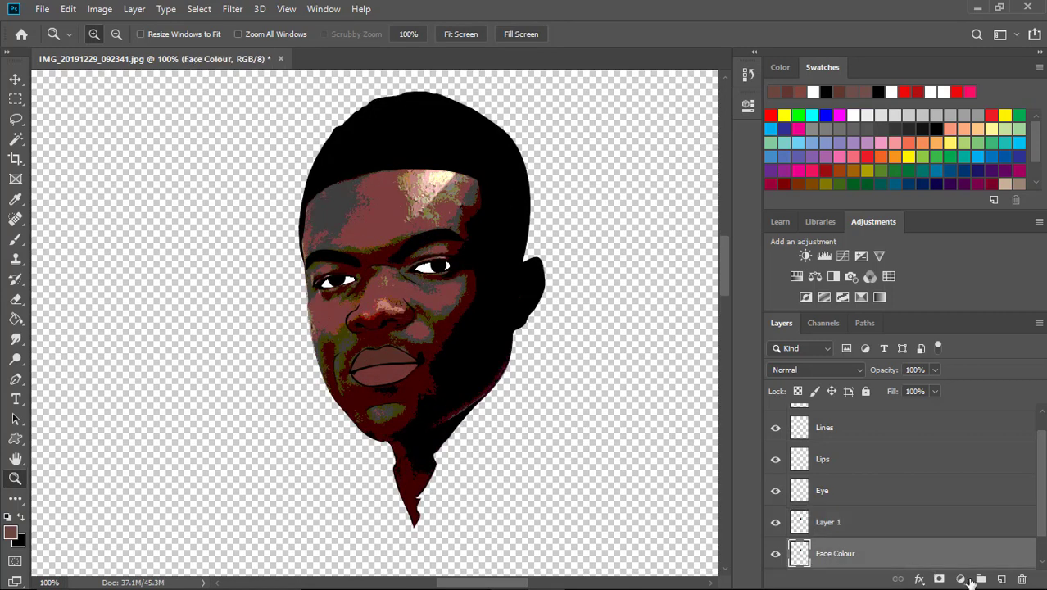
pyautogui.click(1000, 579)
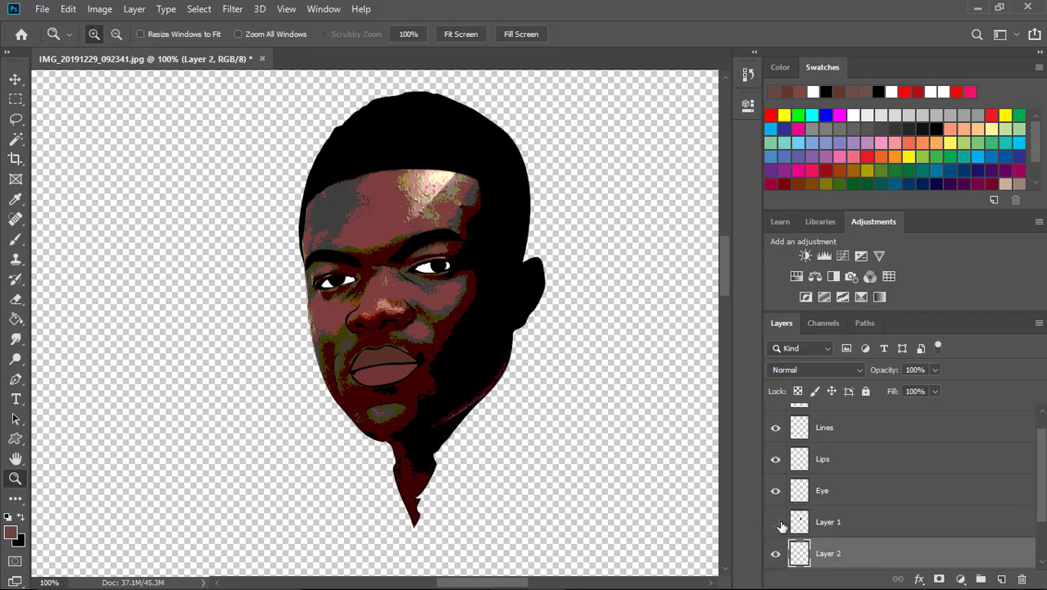
pyautogui.click(776, 522)
# - Start a Pen path below the chin and trace up the jaw and cheek to the eye
pyautogui.press('i')
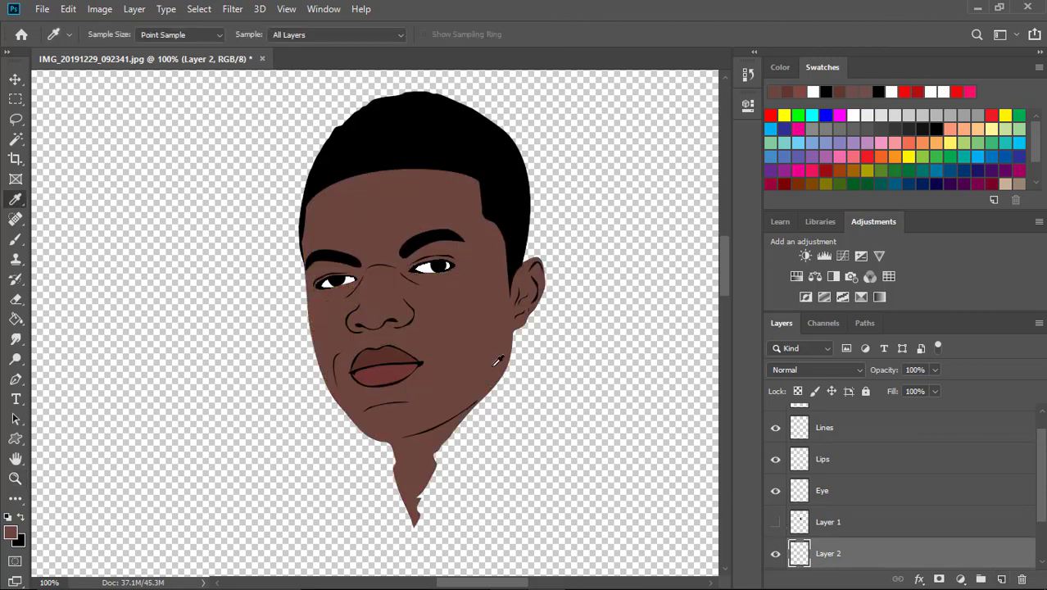
pyautogui.press('p')
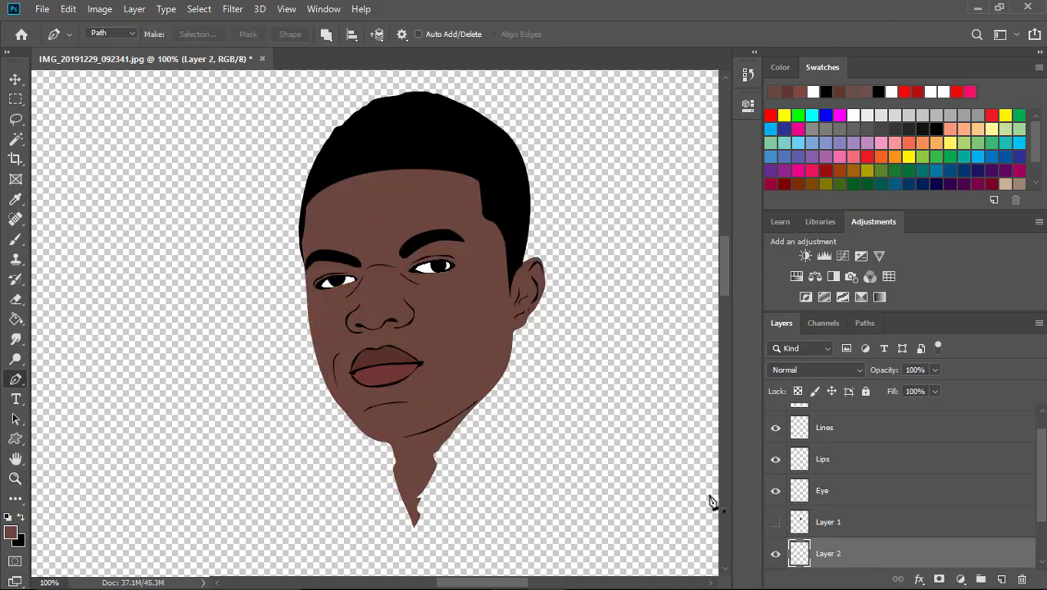
pyautogui.click(771, 520)
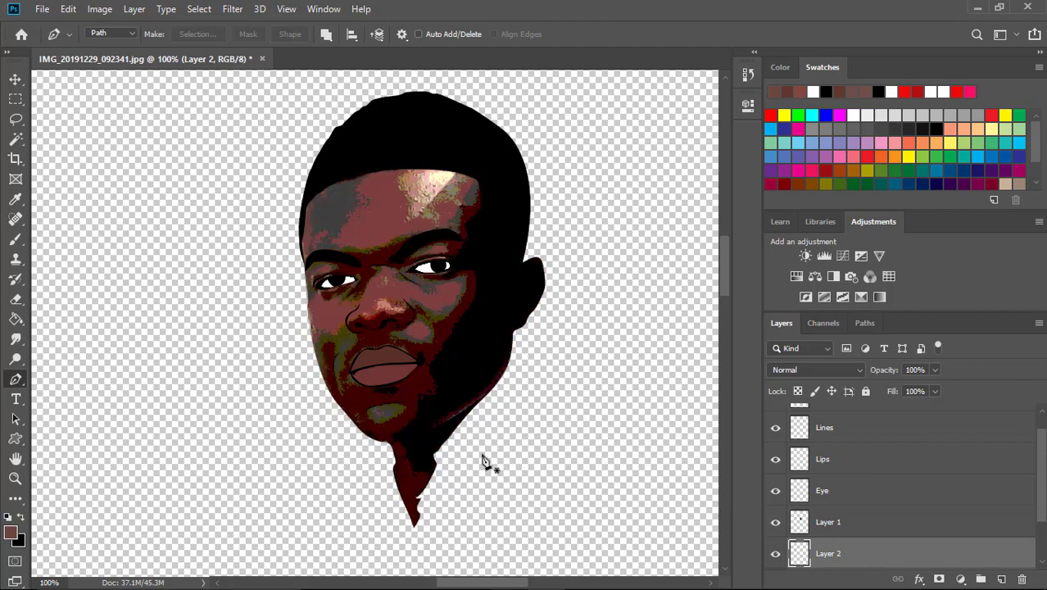
pyautogui.moveTo(451, 471); pyautogui.dragTo(428, 473)
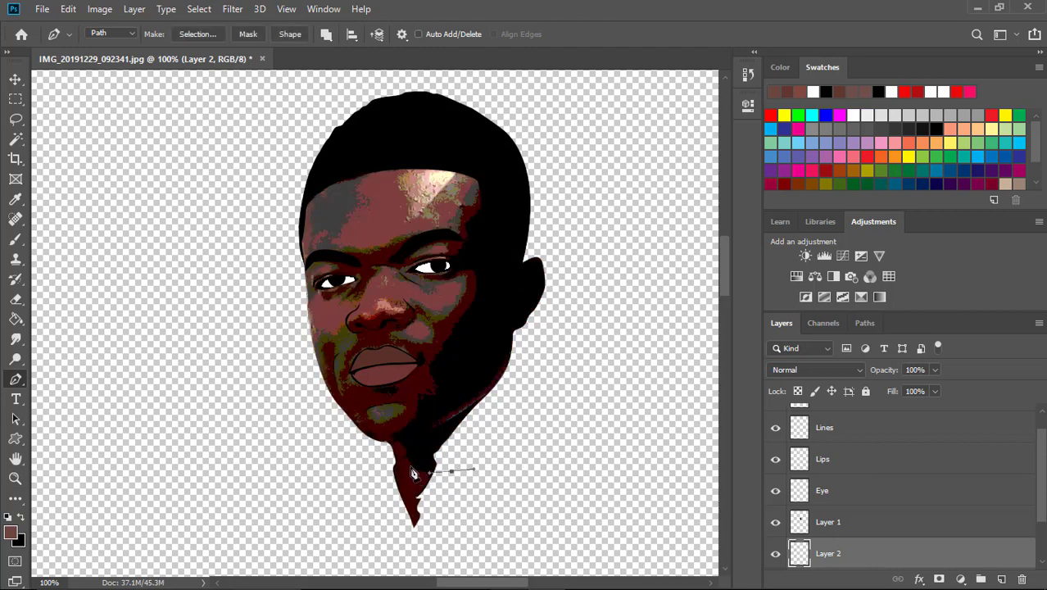
pyautogui.moveTo(395, 435); pyautogui.dragTo(429, 382)
pyautogui.moveTo(445, 337); pyautogui.dragTo(457, 326)
pyautogui.moveTo(470, 270); pyautogui.dragTo(435, 279)
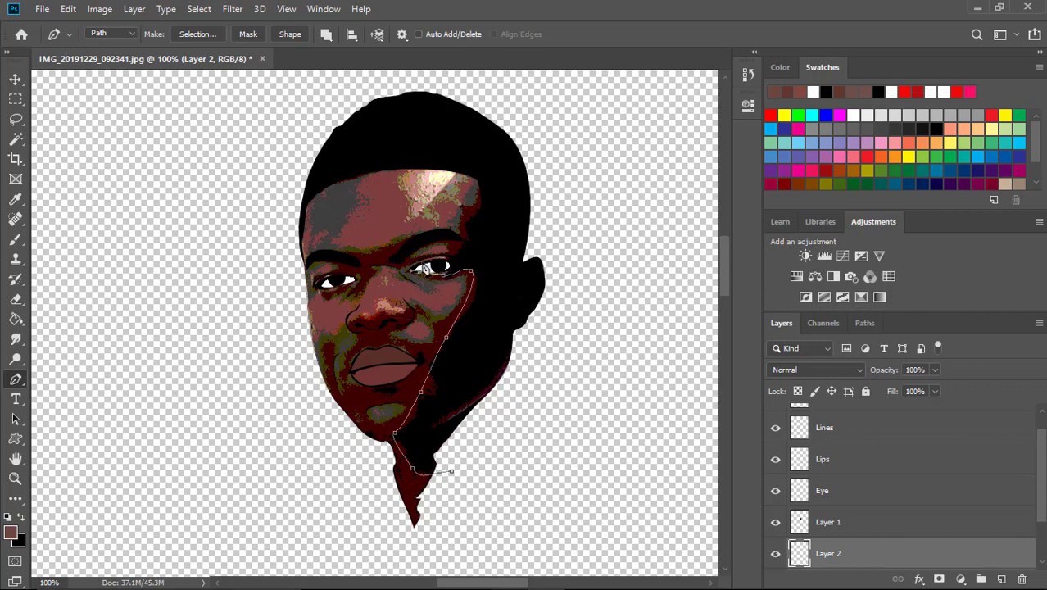
pyautogui.moveTo(446, 243); pyautogui.dragTo(442, 266)
# - Carry the path over the hairline and around the head, closing it below the chin
pyautogui.moveTo(477, 213); pyautogui.dragTo(485, 211)
pyautogui.moveTo(628, 307); pyautogui.dragTo(655, 378)
pyautogui.moveTo(489, 545); pyautogui.dragTo(453, 527)
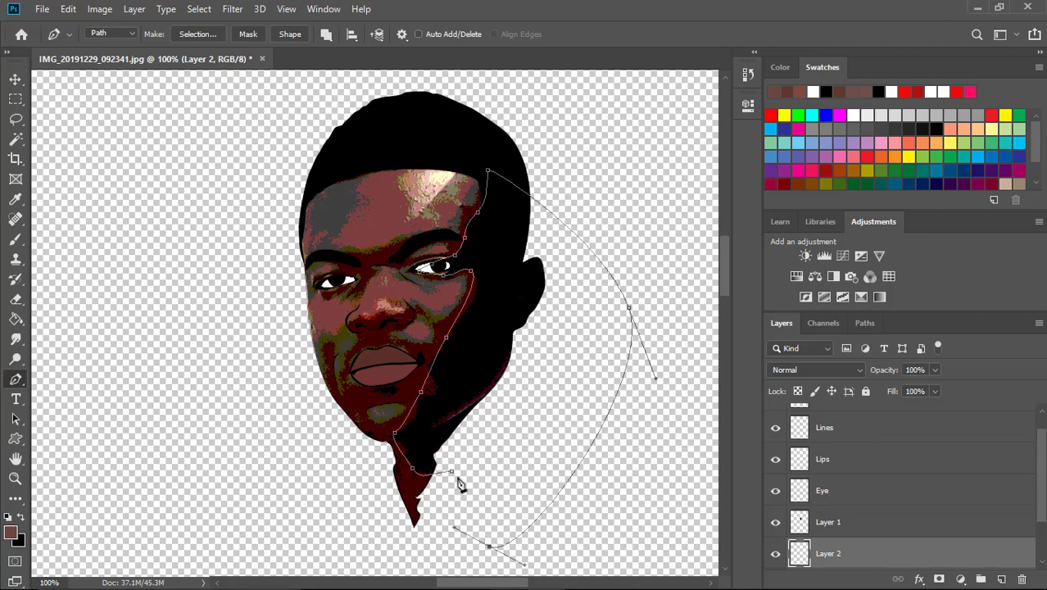
pyautogui.click(450, 473)
pyautogui.rightClick(489, 452)
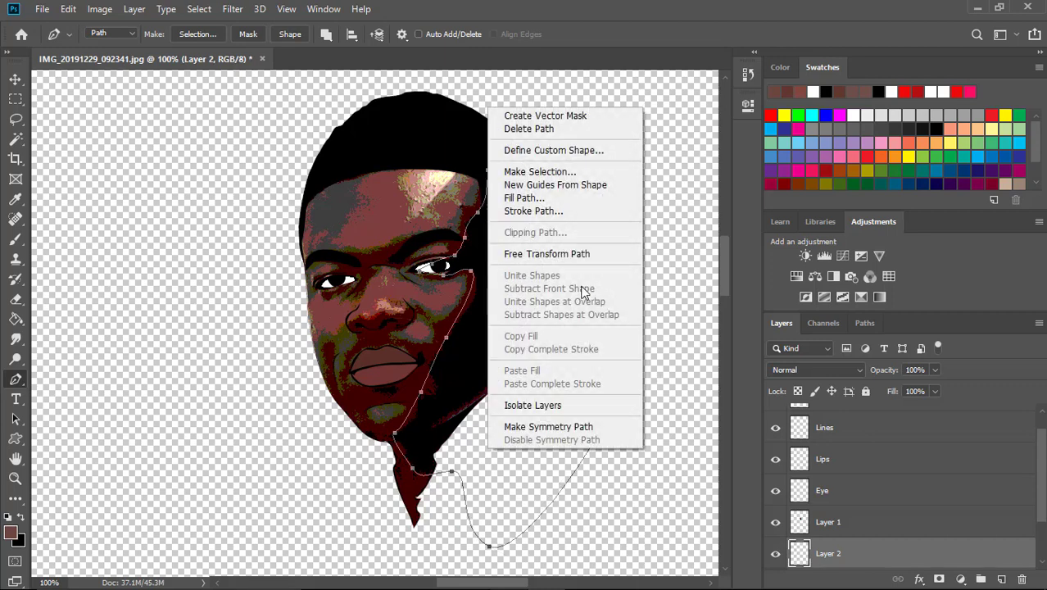
# - Fill the shadow path with skin brown and delete everything outside the Face Colour shape
pyautogui.click(512, 197)
pyautogui.press('Return')
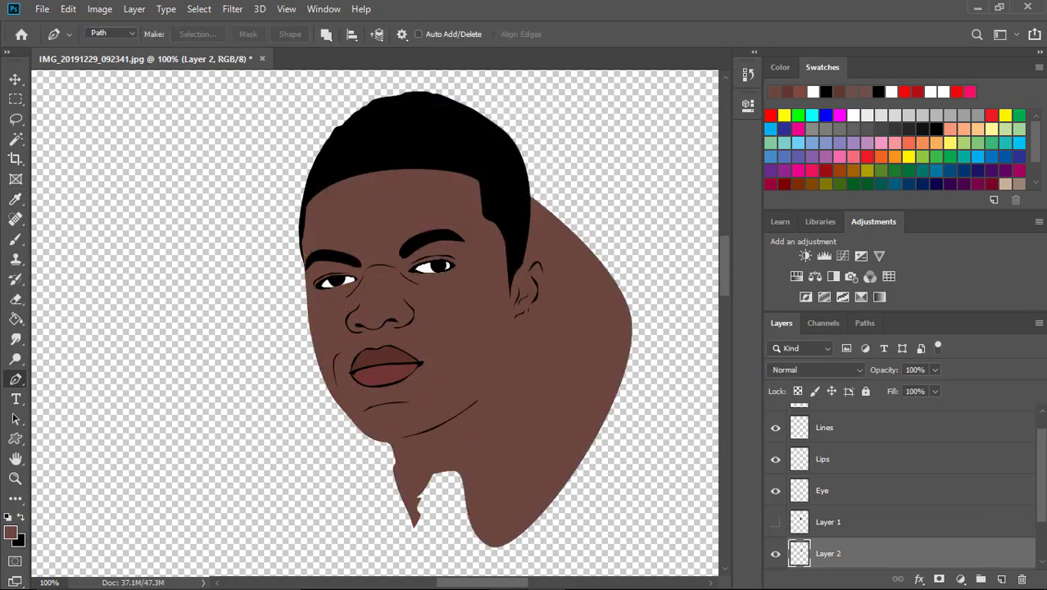
pyautogui.scroll(-1, 1042, 521)
pyautogui.keyDown('ctrl'); pyautogui.click(799, 557); pyautogui.keyUp('ctrl')
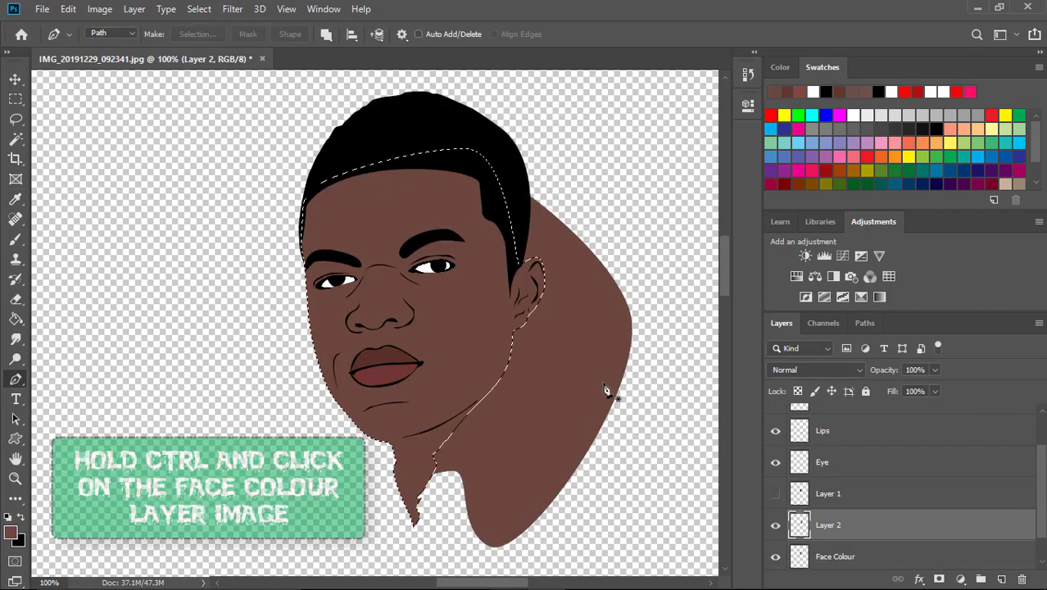
pyautogui.press('w')
pyautogui.rightClick(602, 383)
pyautogui.click(674, 249)
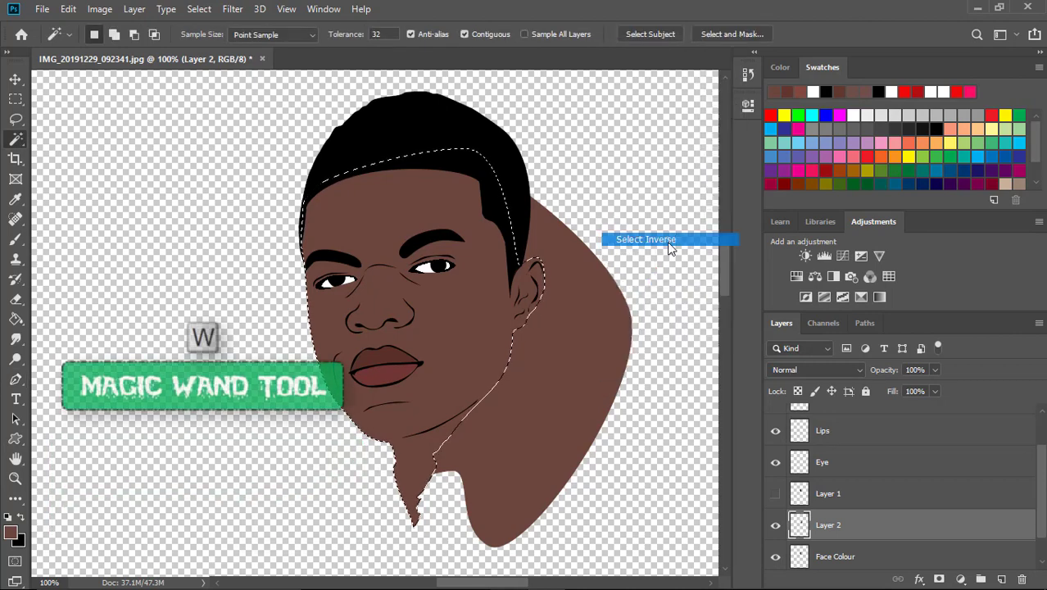
pyautogui.press('Delete')
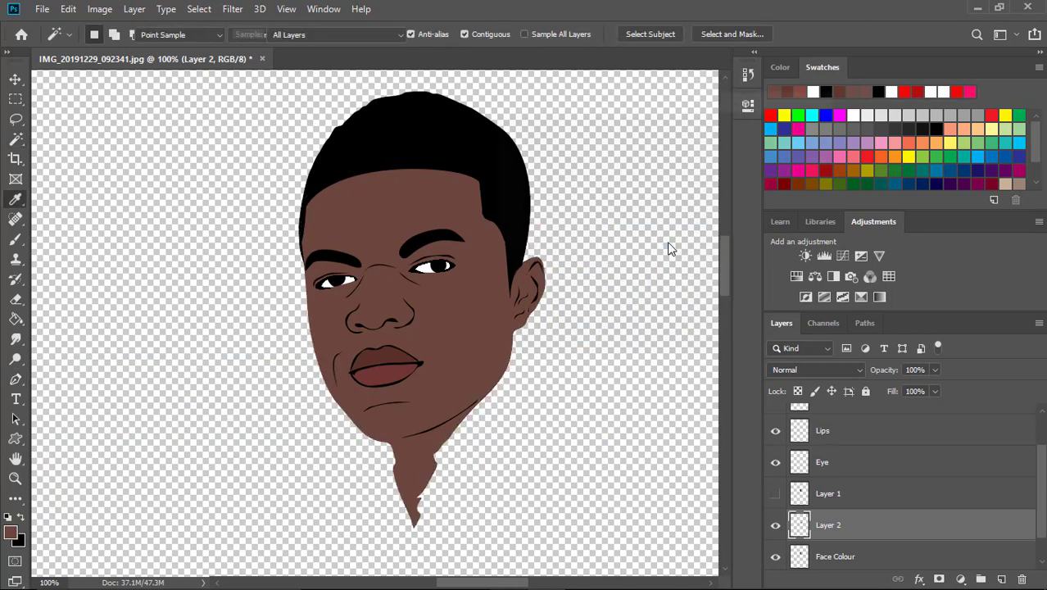
pyautogui.hotkey('ctrl', 'u')
# - Apply Hue/Saturation to the shadow with Lightness -55 and Saturation +8
pyautogui.moveTo(630, 278); pyautogui.dragTo(602, 283)
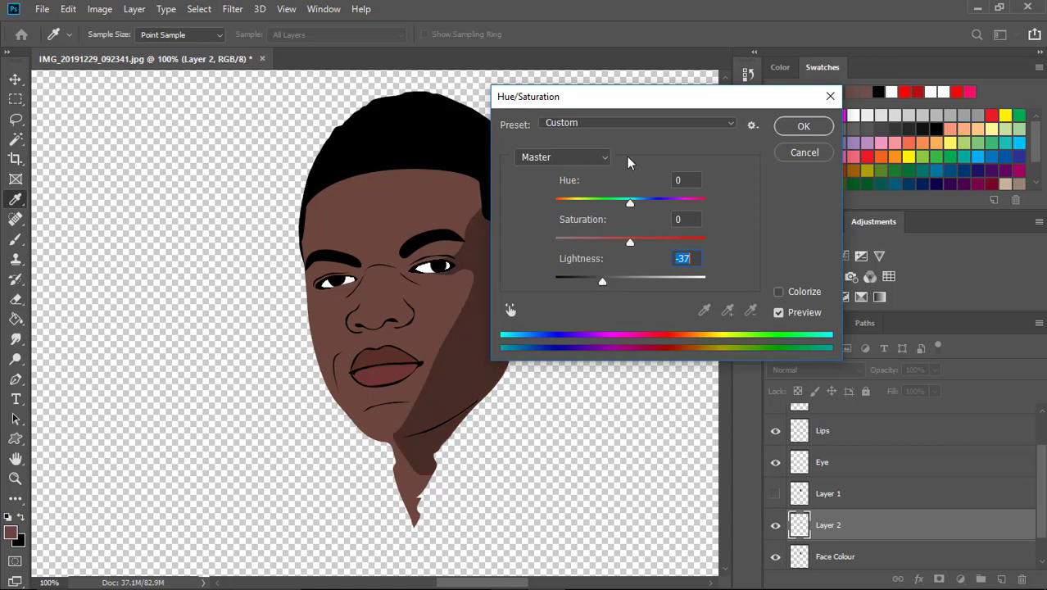
pyautogui.moveTo(549, 95); pyautogui.dragTo(629, 95)
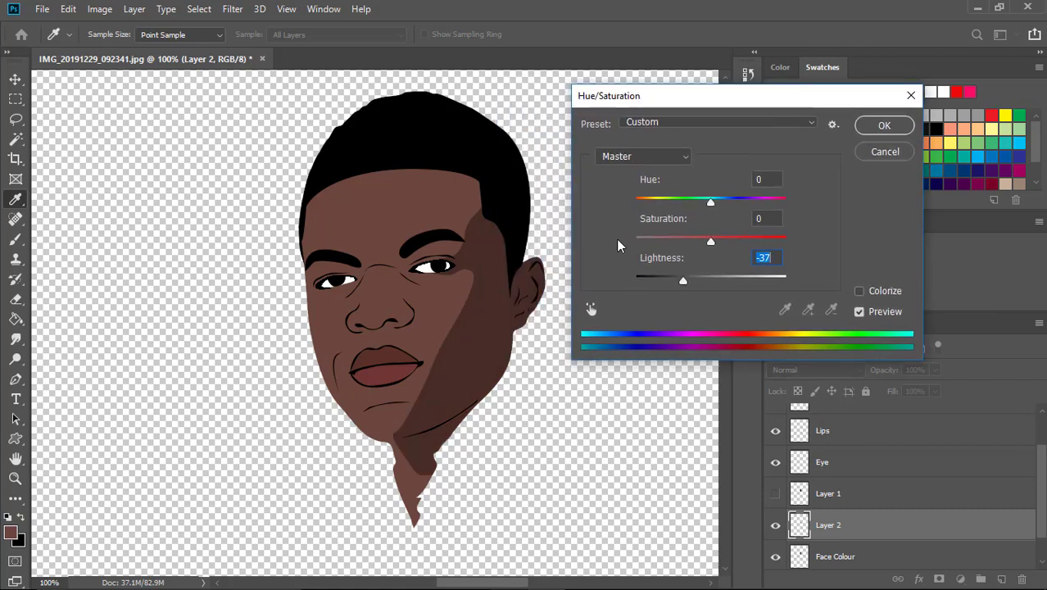
pyautogui.moveTo(670, 283); pyautogui.dragTo(663, 279)
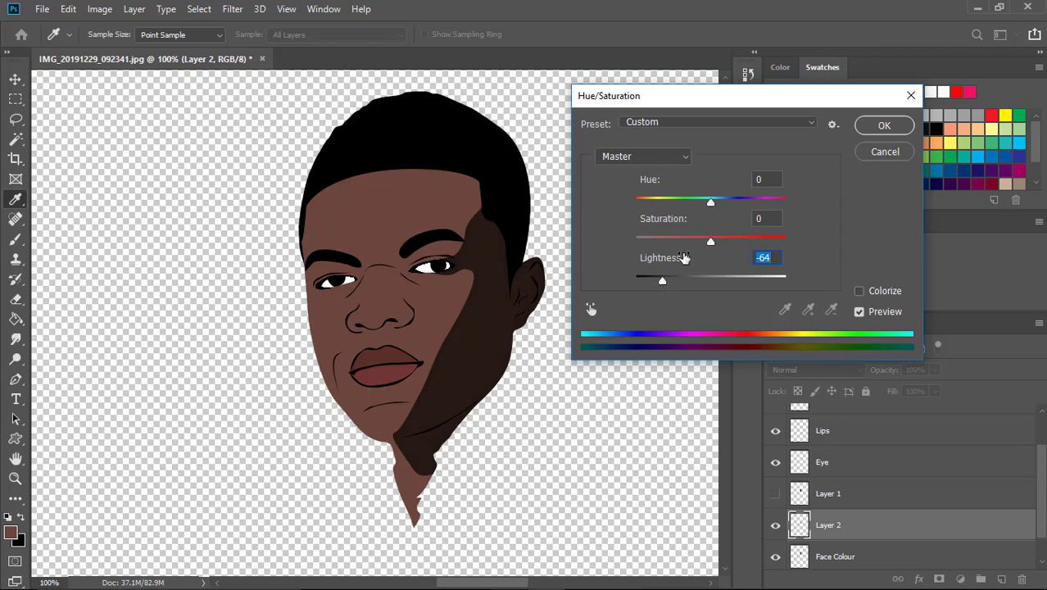
pyautogui.moveTo(710, 243); pyautogui.dragTo(714, 245)
pyautogui.click(669, 280)
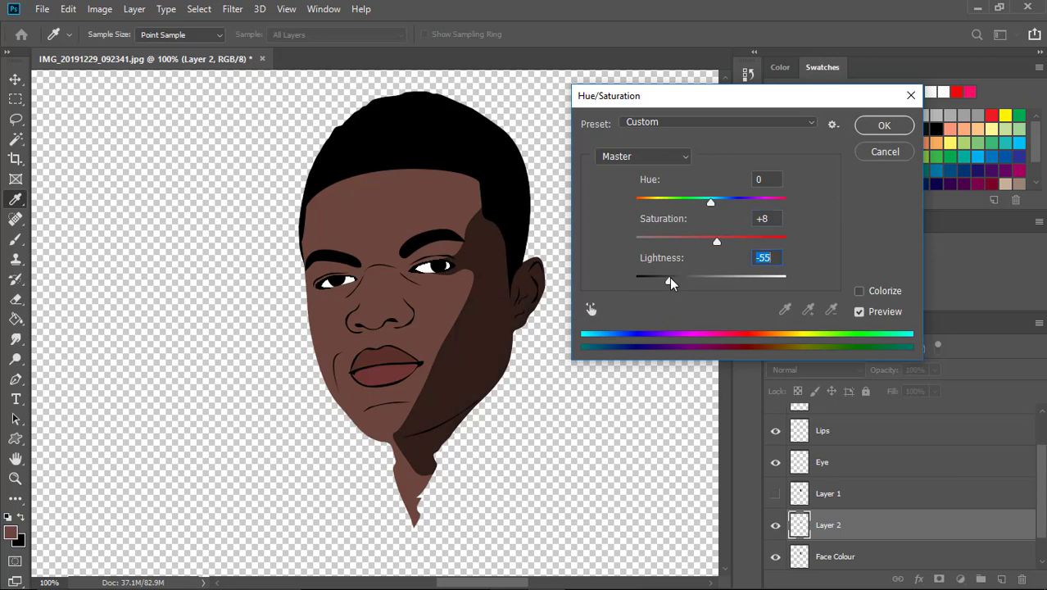
pyautogui.click(884, 125)
pyautogui.click(232, 12)
pyautogui.moveTo(241, 183)
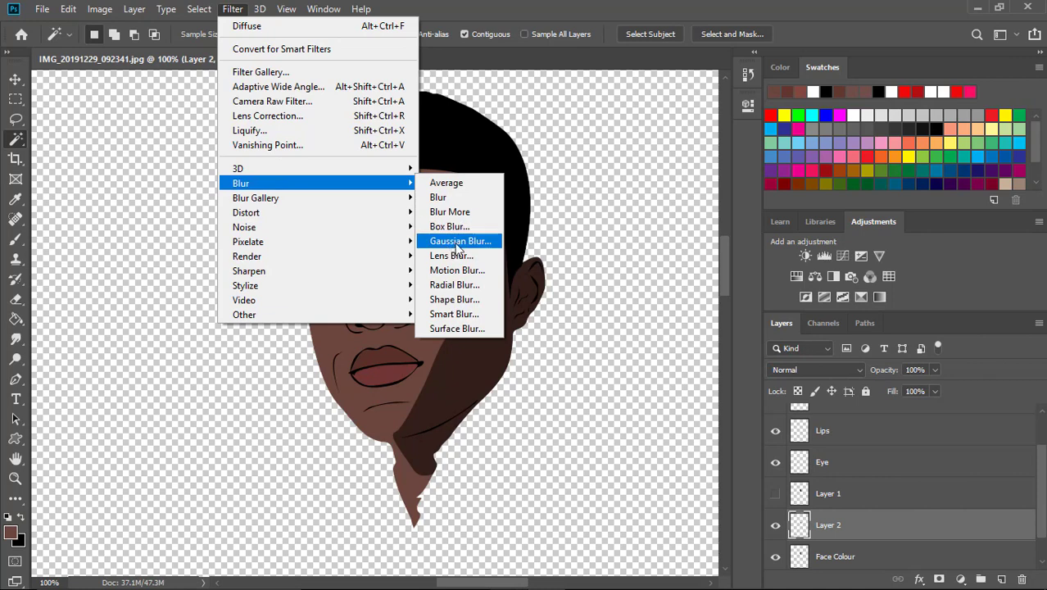
# - Blur the shadow layer with a Gaussian Blur radius of about 10.4 pixels
pyautogui.click(456, 240)
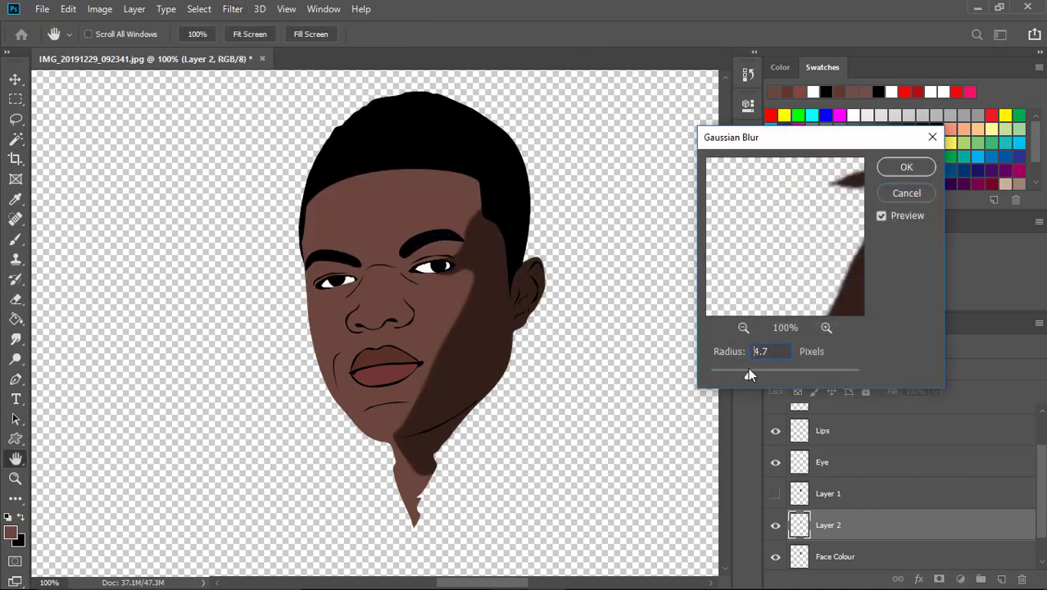
pyautogui.moveTo(748, 369)
pyautogui.mouseDown()
pyautogui.moveTo(788, 374)
pyautogui.moveTo(766, 373)
pyautogui.mouseUp()
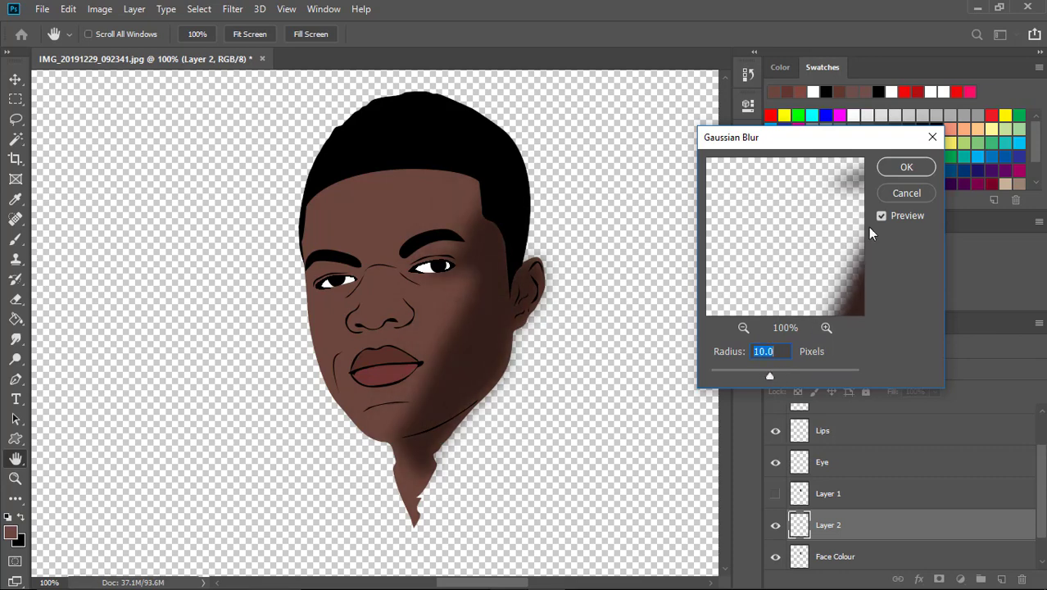
pyautogui.click(777, 376)
pyautogui.click(901, 169)
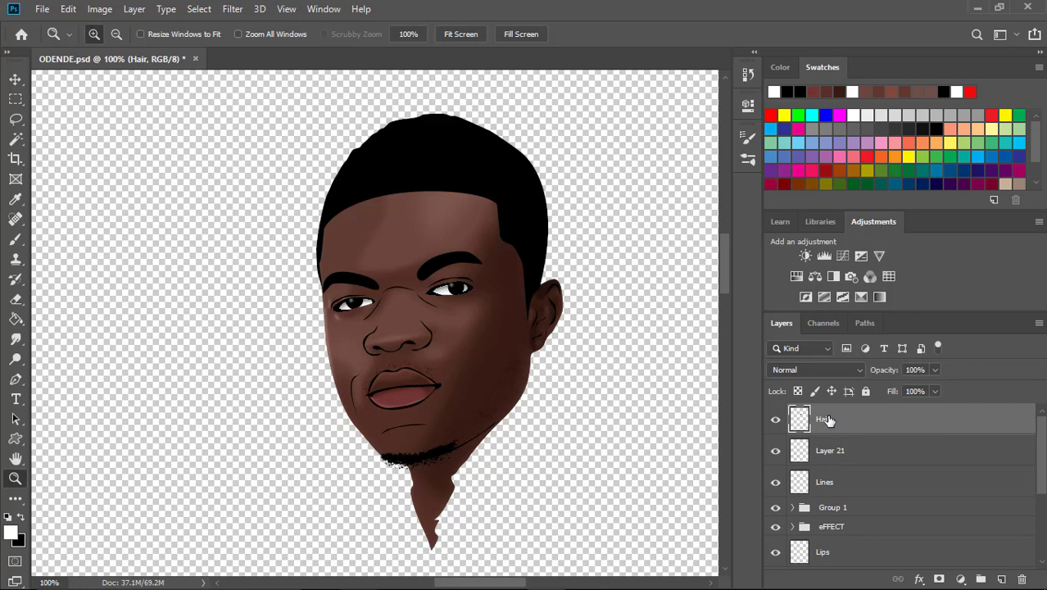
# - Duplicate Hair twice, hide Hair copy 2, and load the Hair copy shape as a selection
pyautogui.hotkey('ctrl', 'j')
pyautogui.hotkey('ctrl', 'j')
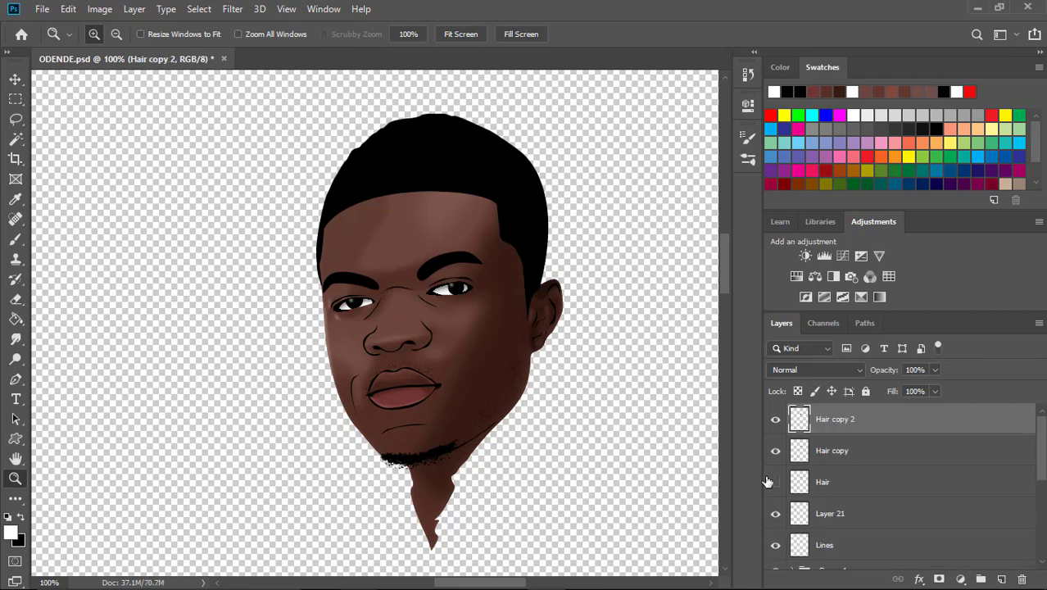
pyautogui.click(775, 420)
pyautogui.click(833, 450)
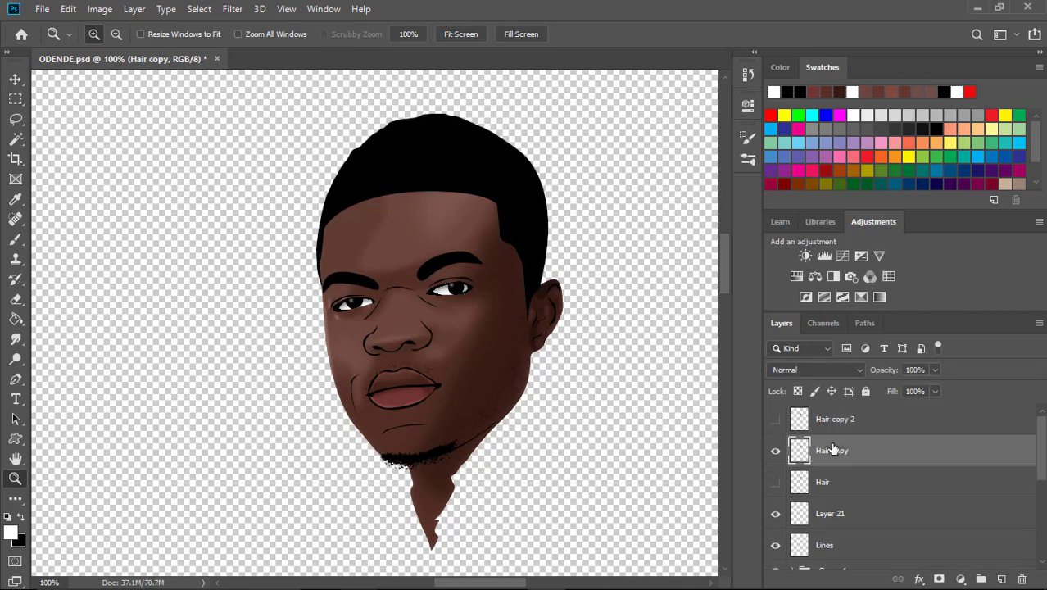
pyautogui.keyDown('ctrl'); pyautogui.click(800, 453); pyautogui.keyUp('ctrl')
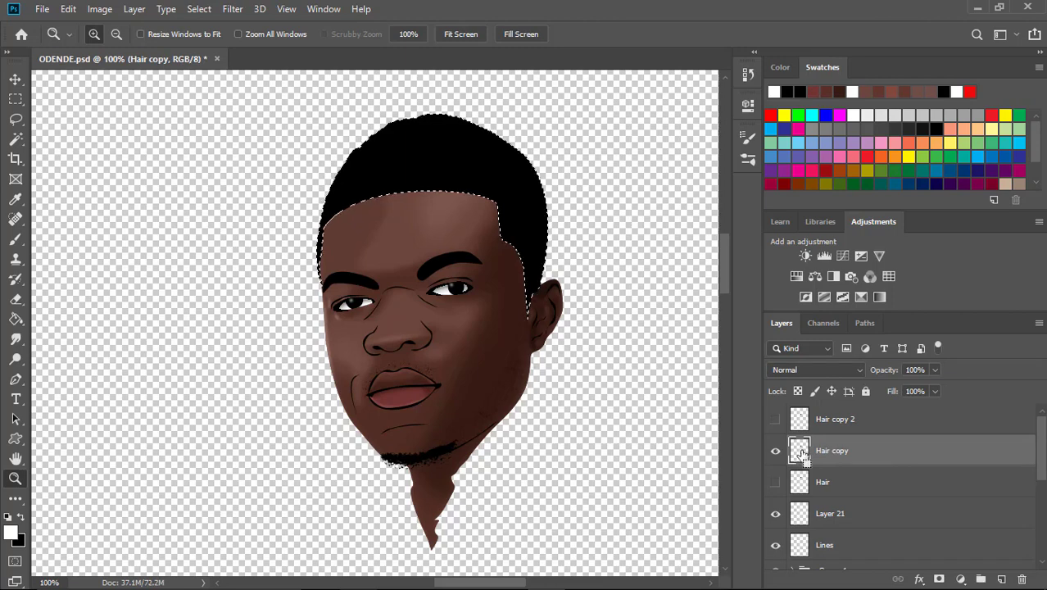
# - Sample the dark brown skin tone and trace a closed path over the right half of the hair
pyautogui.press('i')
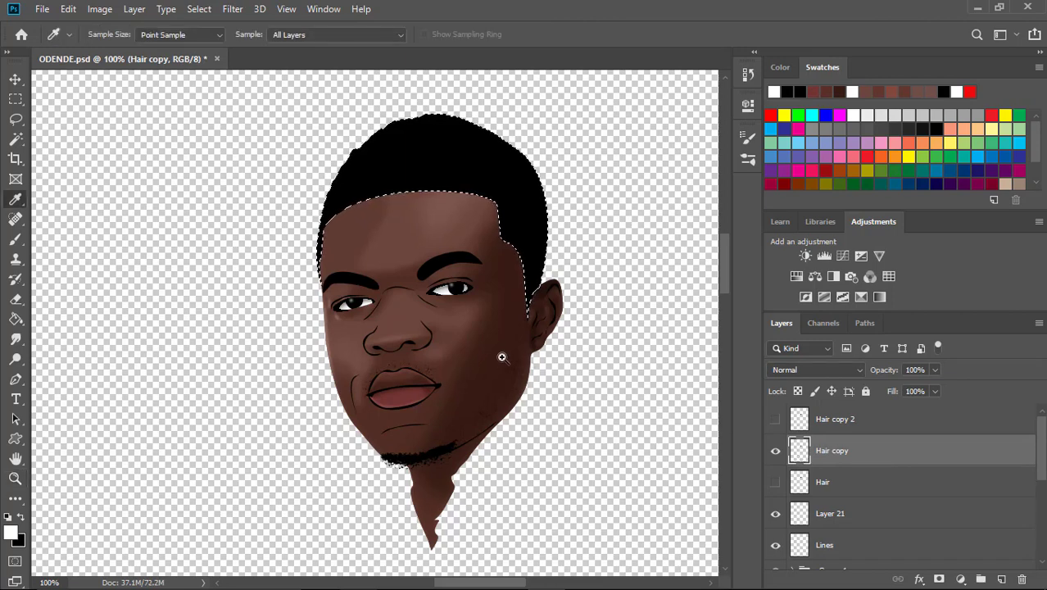
pyautogui.click(516, 290)
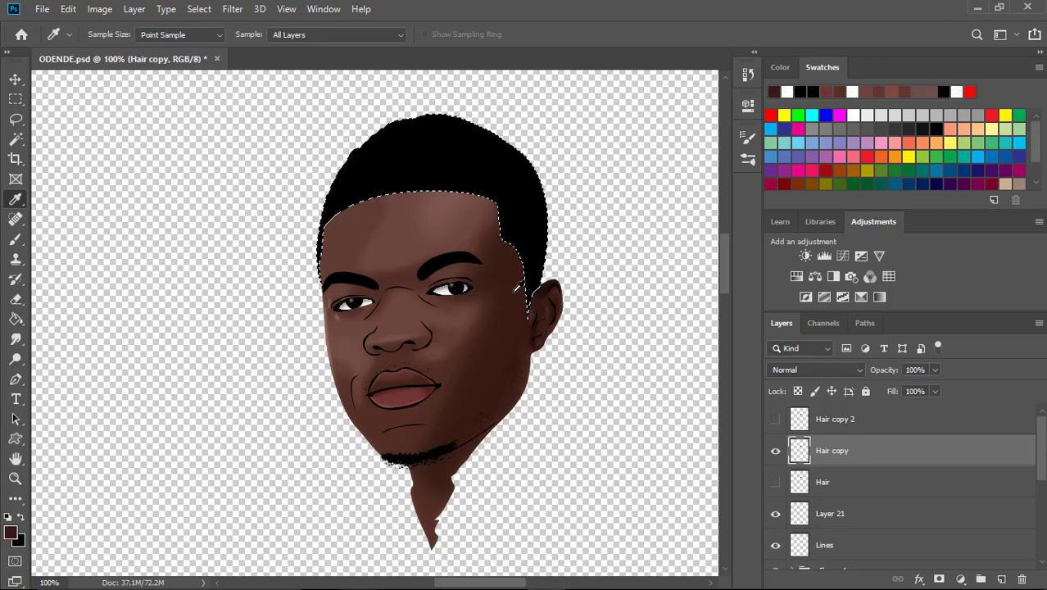
pyautogui.press('p')
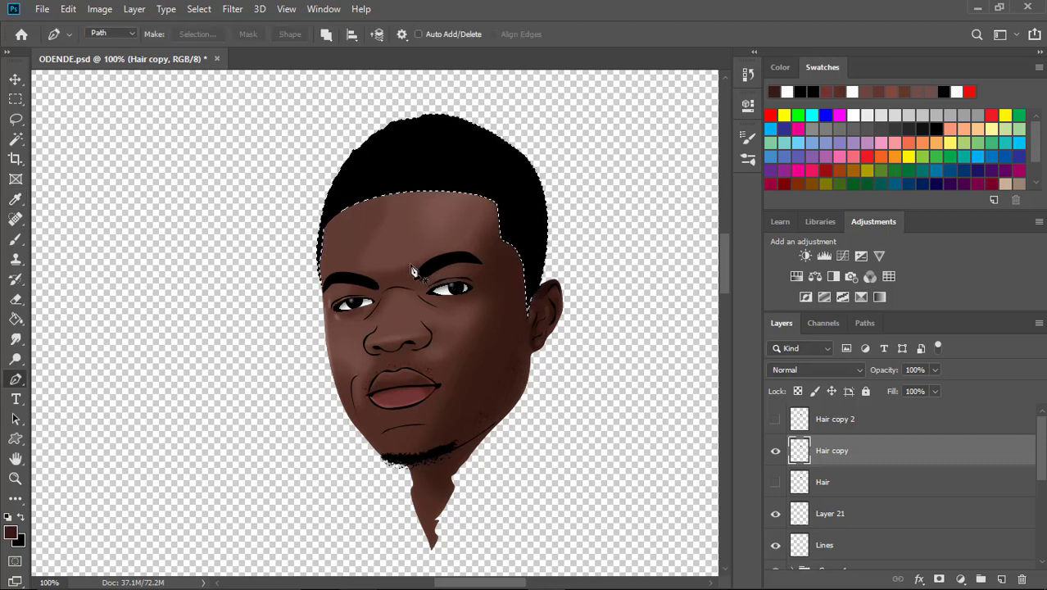
pyautogui.click(410, 263)
pyautogui.moveTo(427, 98); pyautogui.dragTo(459, 92)
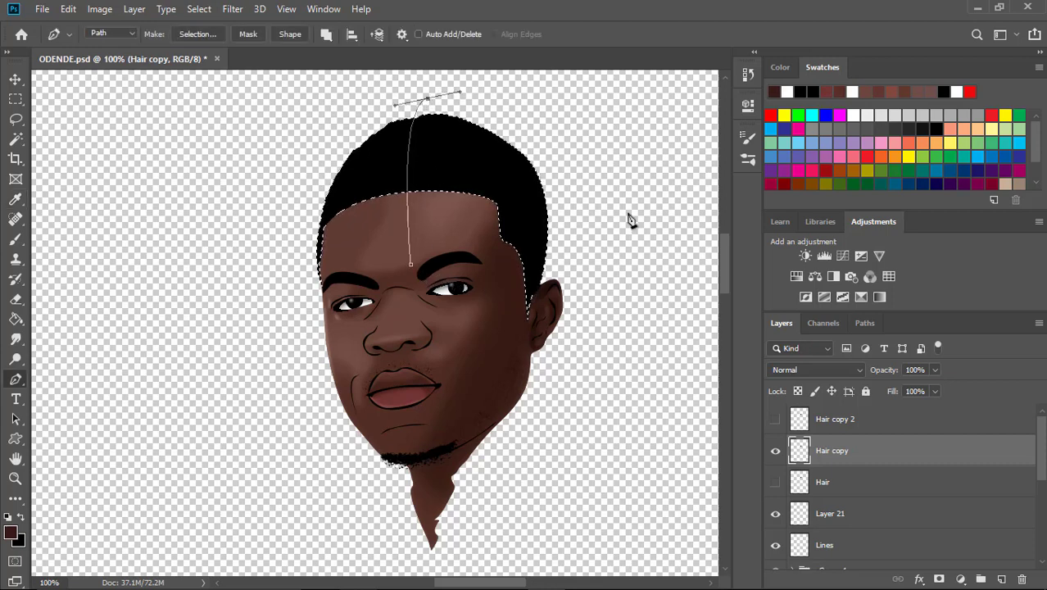
pyautogui.moveTo(620, 282); pyautogui.dragTo(586, 402)
pyautogui.moveTo(483, 455); pyautogui.dragTo(434, 401)
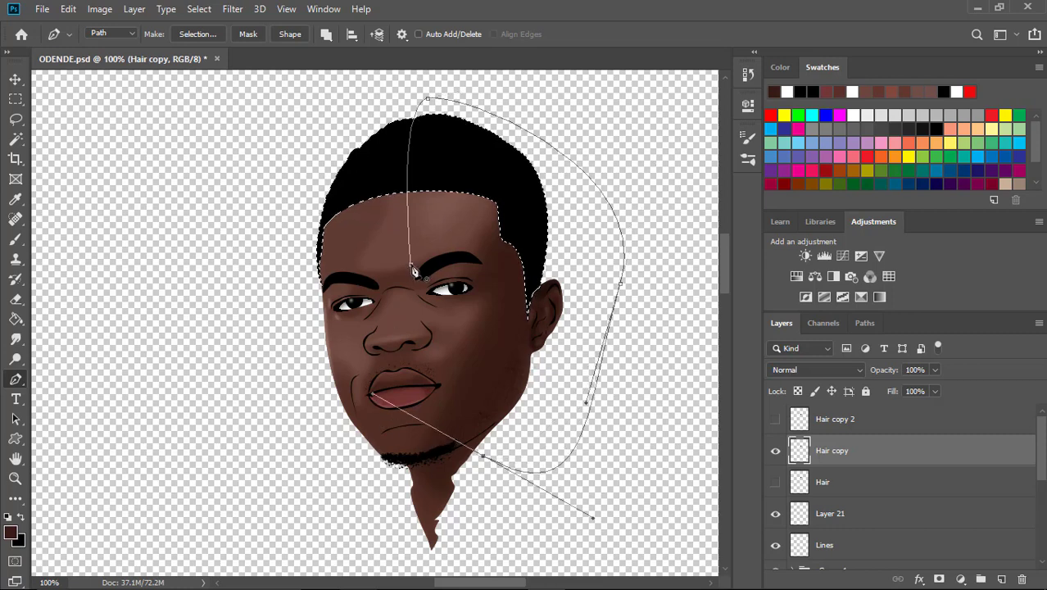
pyautogui.click(410, 263)
# - Fill the path with the dark brown and hide the work path
pyautogui.rightClick(441, 287)
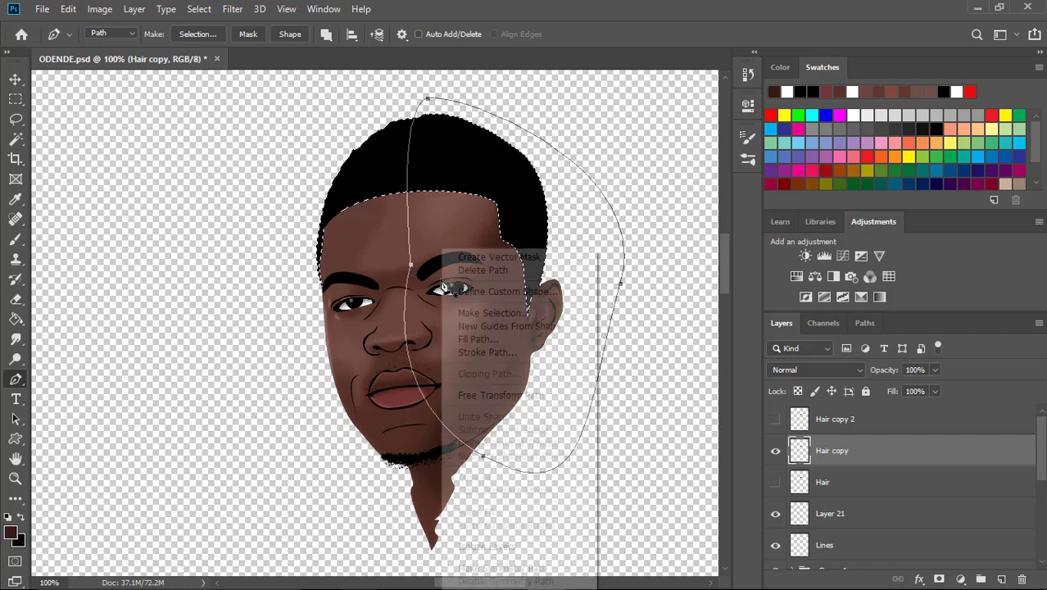
pyautogui.click(474, 338)
pyautogui.click(624, 138)
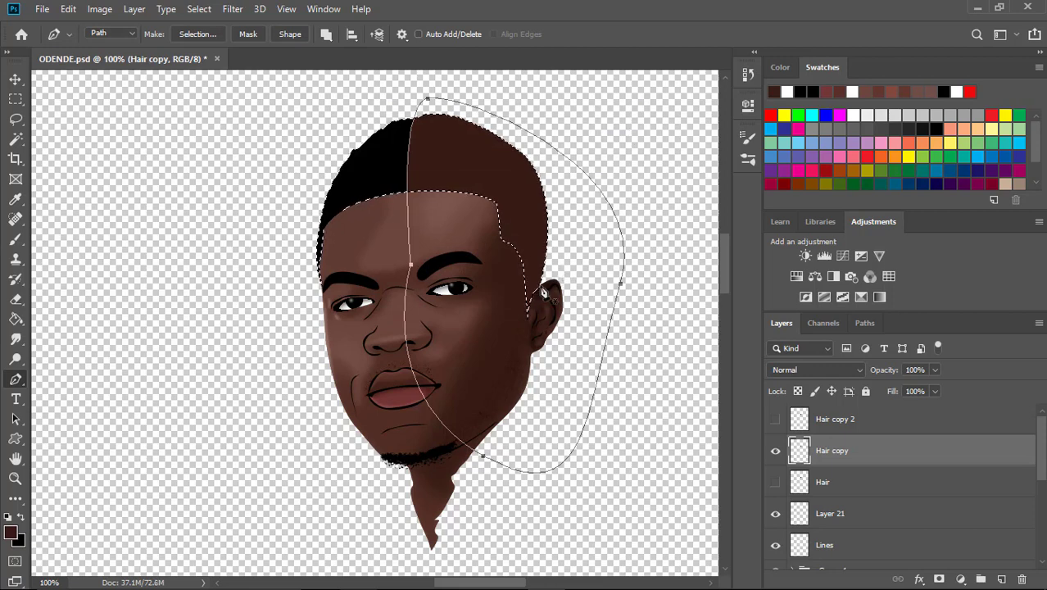
pyautogui.press('Return')
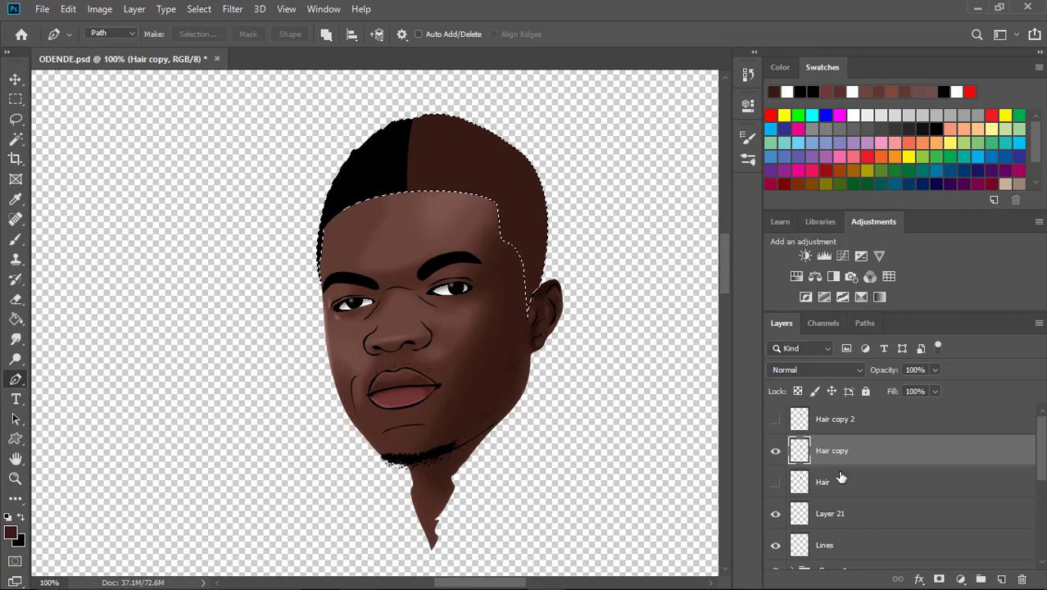
# - Trace a closed Pen path over the left side of the hair
pyautogui.click(402, 207)
pyautogui.moveTo(411, 62)
pyautogui.mouseDown()
pyautogui.moveTo(430, 65)
pyautogui.moveTo(426, 36)
pyautogui.mouseUp()
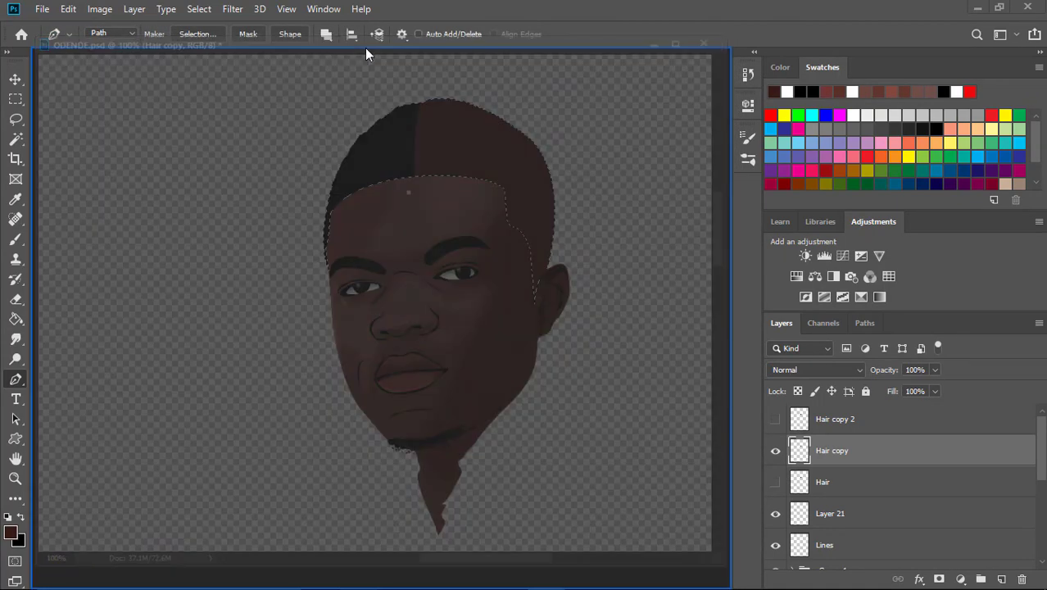
pyautogui.moveTo(389, 51); pyautogui.dragTo(364, 48)
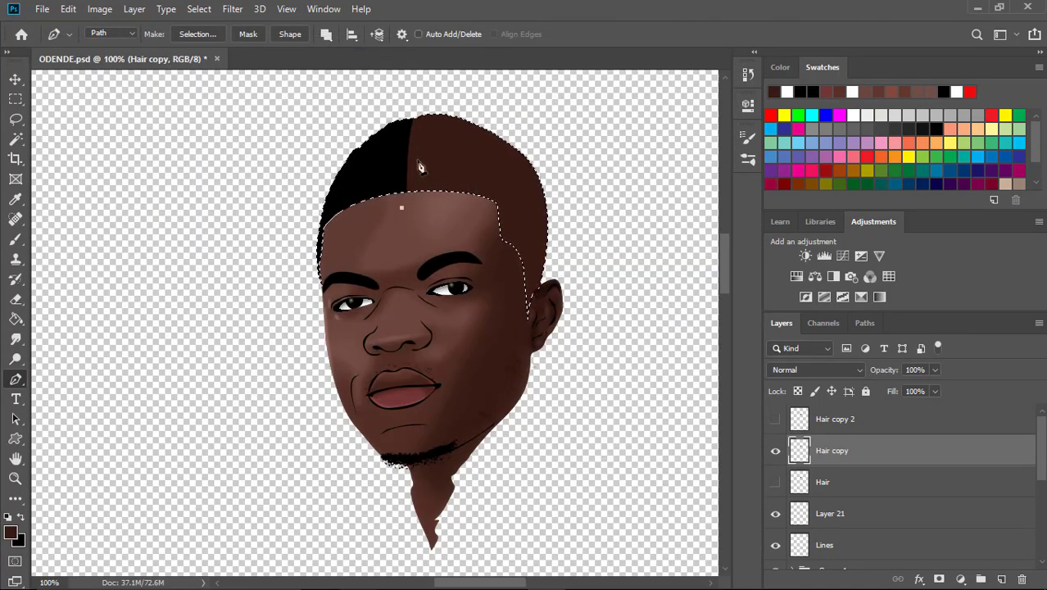
pyautogui.moveTo(399, 103)
pyautogui.mouseDown()
pyautogui.moveTo(347, 113)
pyautogui.moveTo(342, 73)
pyautogui.mouseUp()
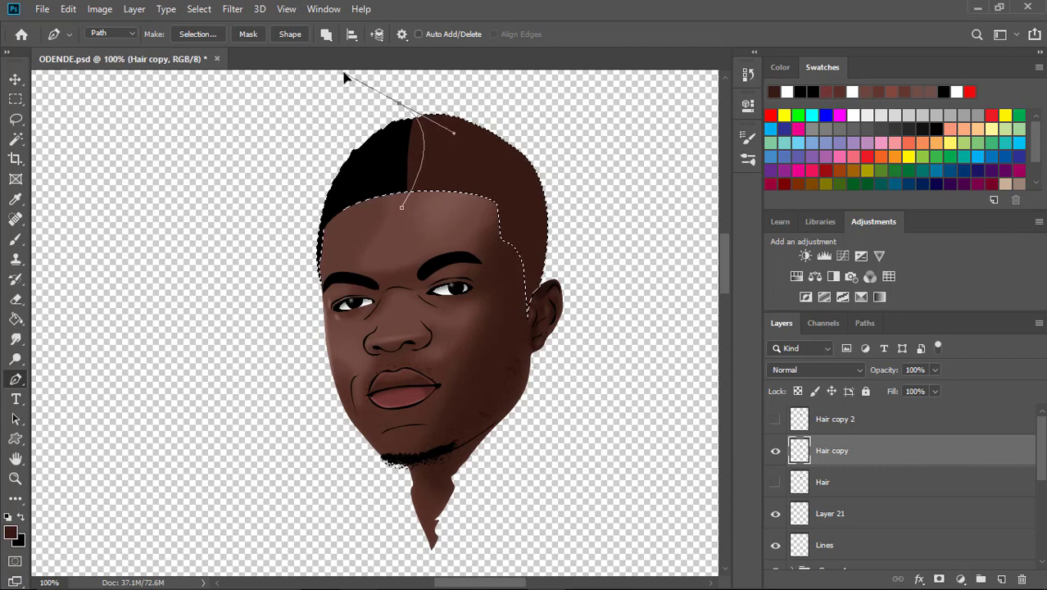
pyautogui.moveTo(278, 268); pyautogui.dragTo(292, 379)
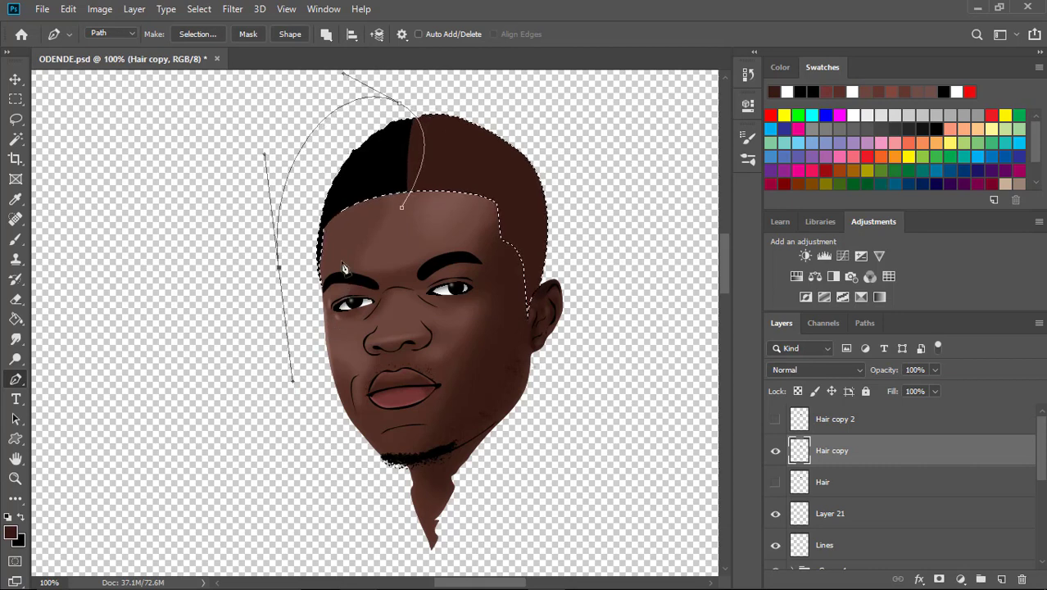
pyautogui.moveTo(341, 264); pyautogui.dragTo(345, 253)
pyautogui.click(402, 209)
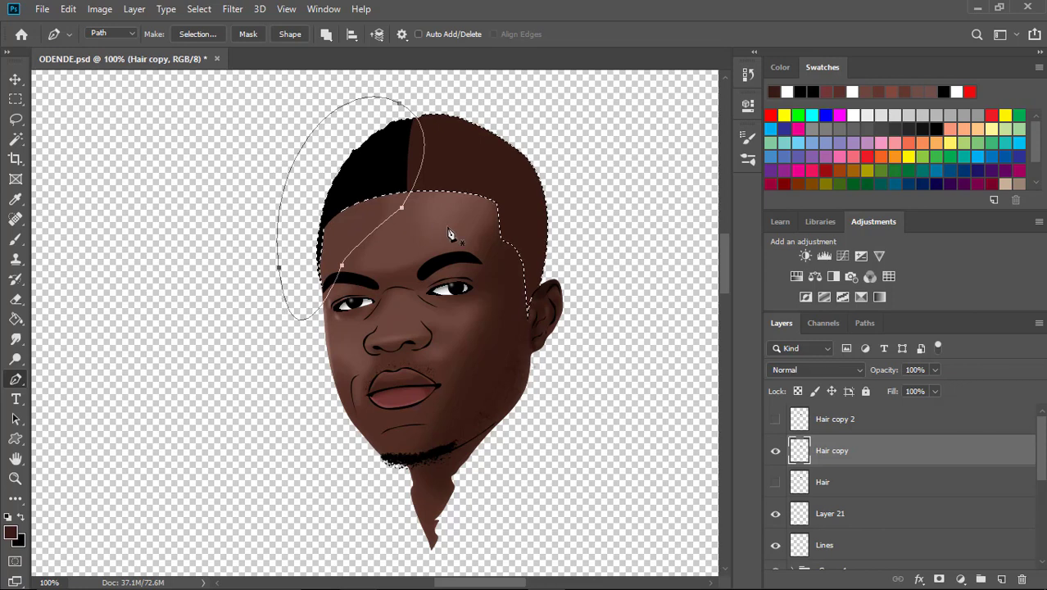
# - Fill the path with a lighter skin brown sampled from the forehead, then deselect
pyautogui.rightClick(449, 231)
pyautogui.click(505, 293)
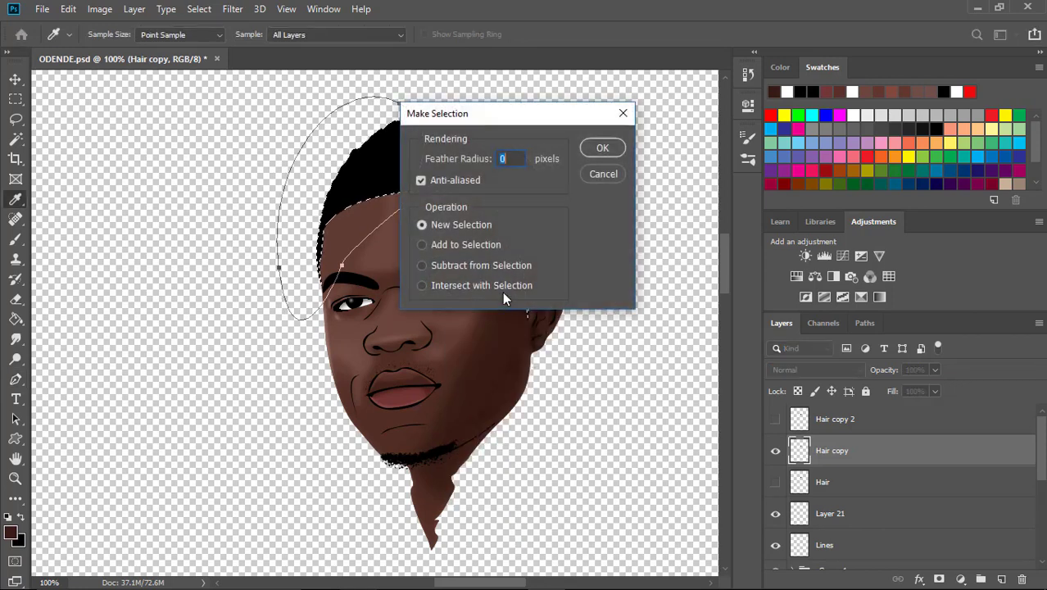
pyautogui.click(596, 176)
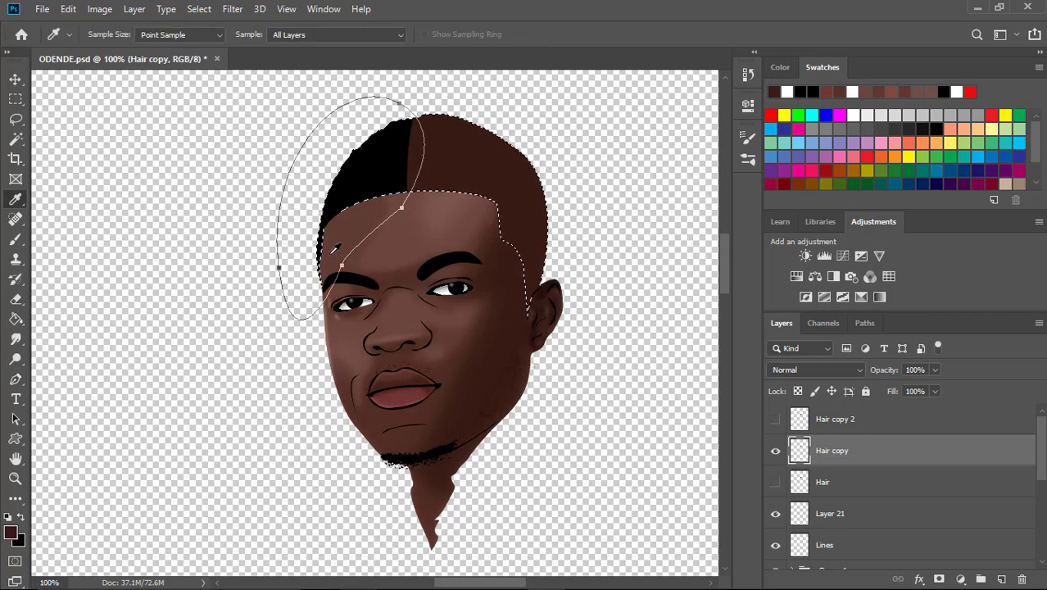
pyautogui.click(334, 246)
pyautogui.press('p')
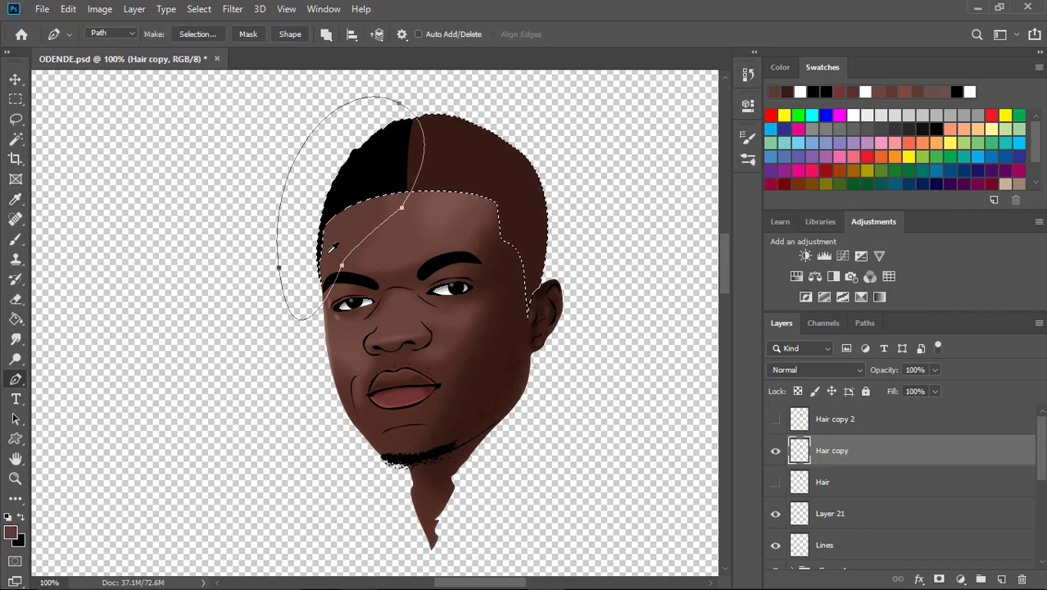
pyautogui.rightClick(331, 248)
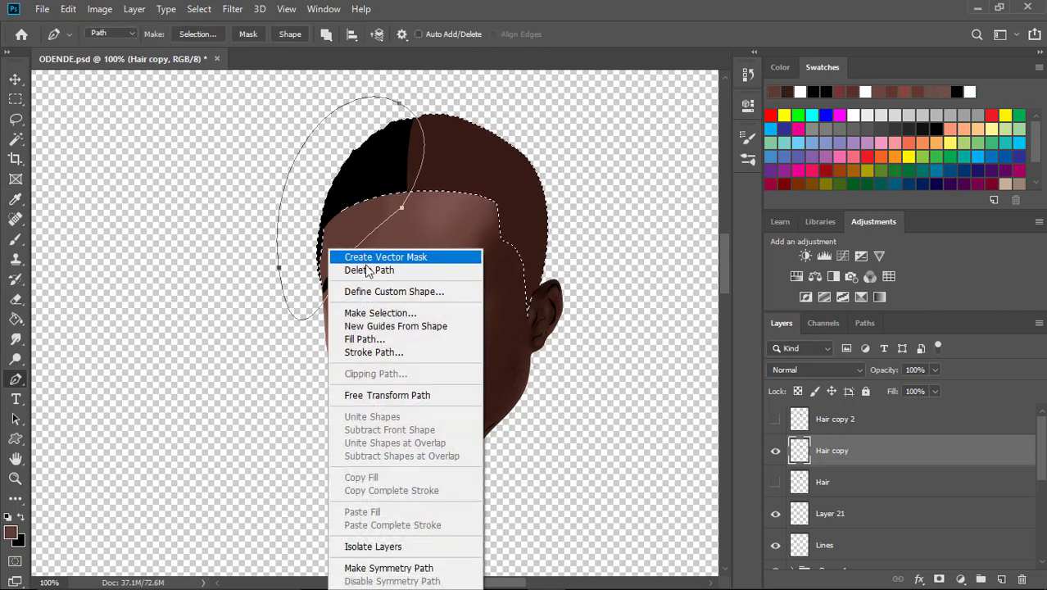
pyautogui.click(356, 338)
pyautogui.press('Return')
pyautogui.press('Escape')
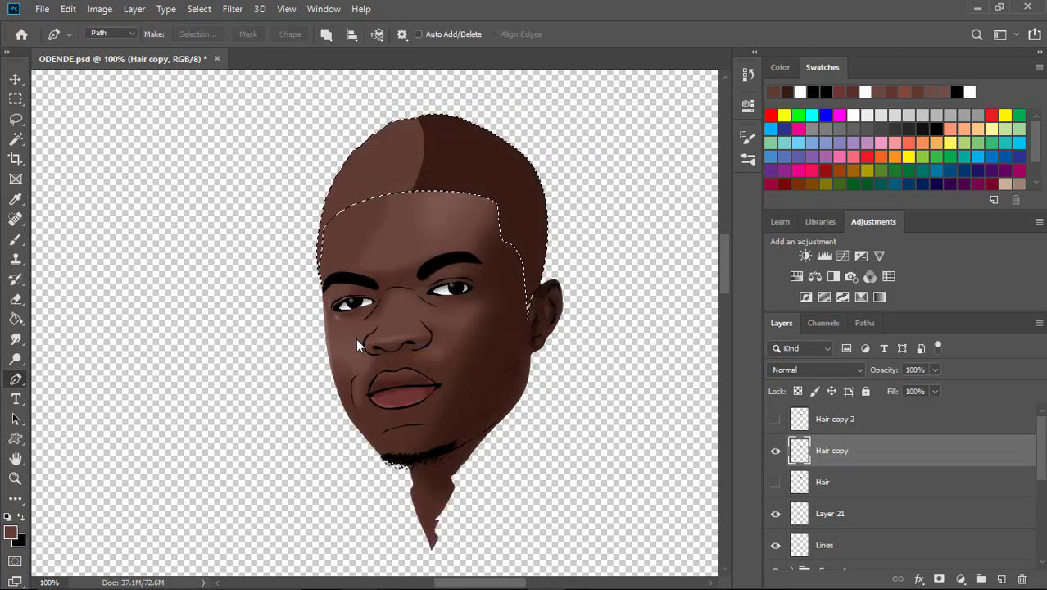
pyautogui.hotkey('ctrl', 'd')
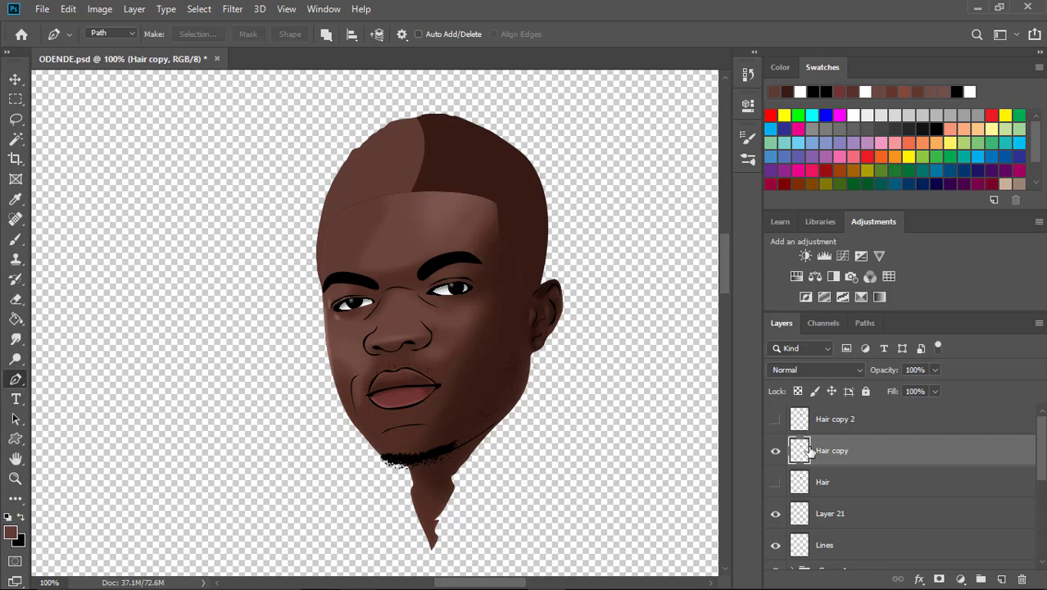
# - Show and select Hair copy 2, zoom to the hairline, and set up a Soft Round Eraser
pyautogui.click(833, 428)
pyautogui.click(775, 420)
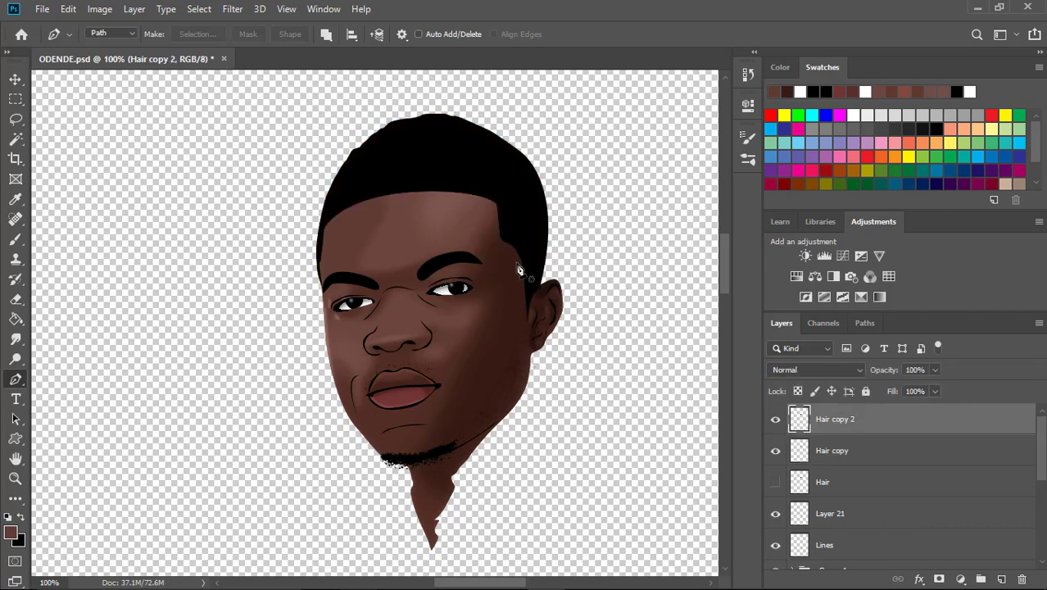
pyautogui.press('z')
pyautogui.click(535, 218)
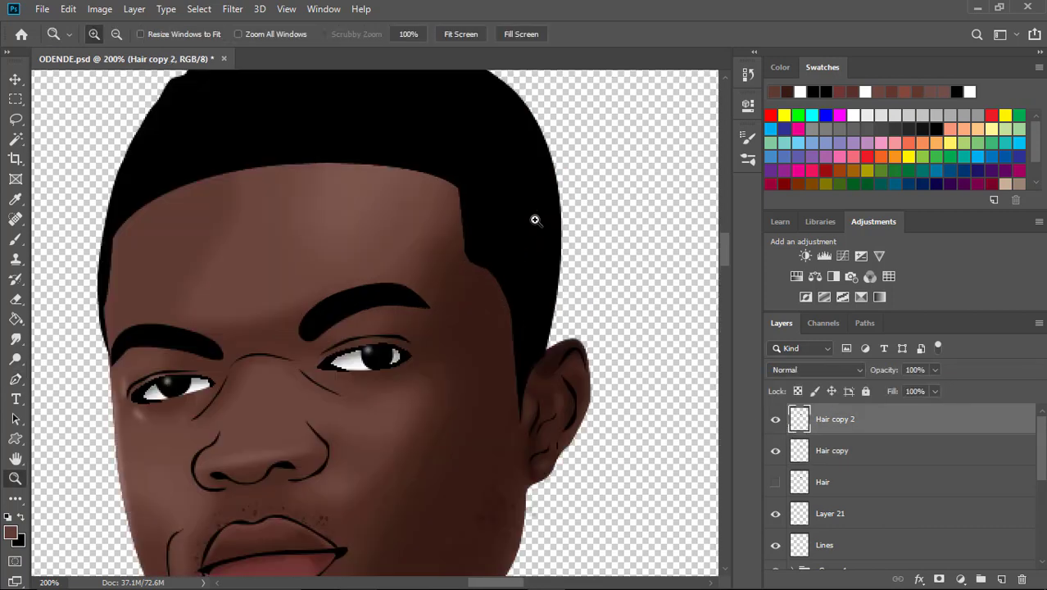
pyautogui.press('e')
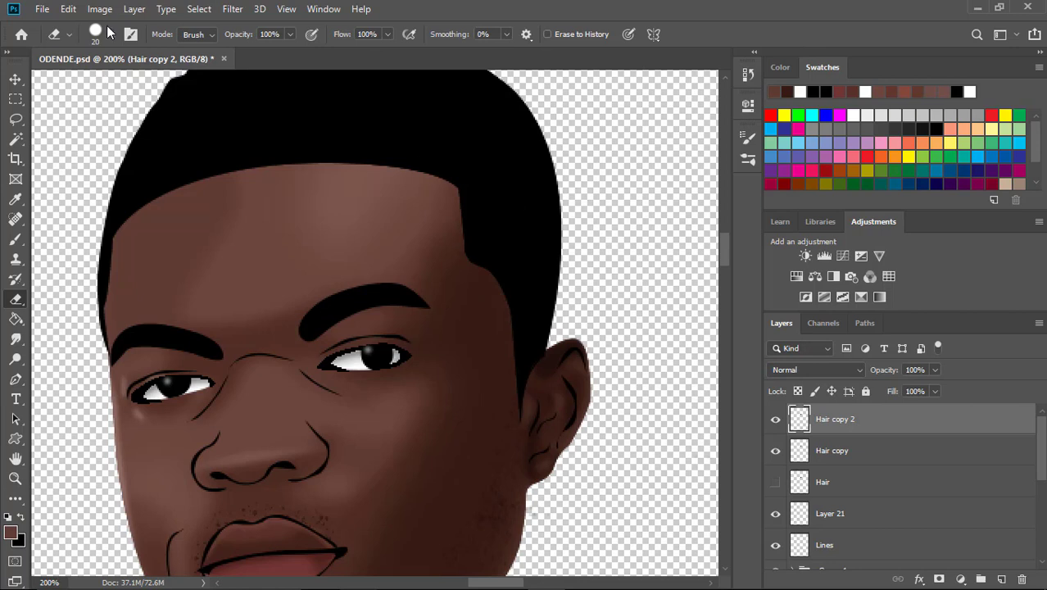
pyautogui.click(109, 34)
pyautogui.doubleClick(65, 212)
pyautogui.press(']')
pyautogui.press(']')
pyautogui.press(']')
# - Softly erase the black hair at both temples and beside the right ear to fade into skin
pyautogui.moveTo(479, 257)
pyautogui.mouseDown()
pyautogui.moveTo(524, 389)
pyautogui.moveTo(471, 237)
pyautogui.moveTo(534, 327)
pyautogui.mouseUp()
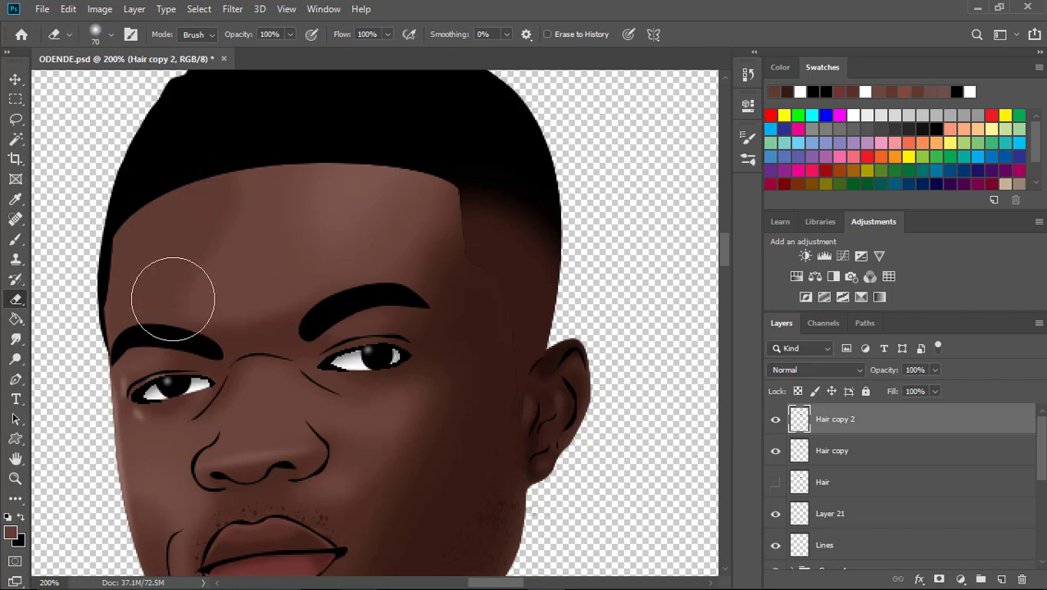
pyautogui.moveTo(133, 280)
pyautogui.mouseDown()
pyautogui.moveTo(123, 339)
pyautogui.moveTo(141, 278)
pyautogui.mouseUp()
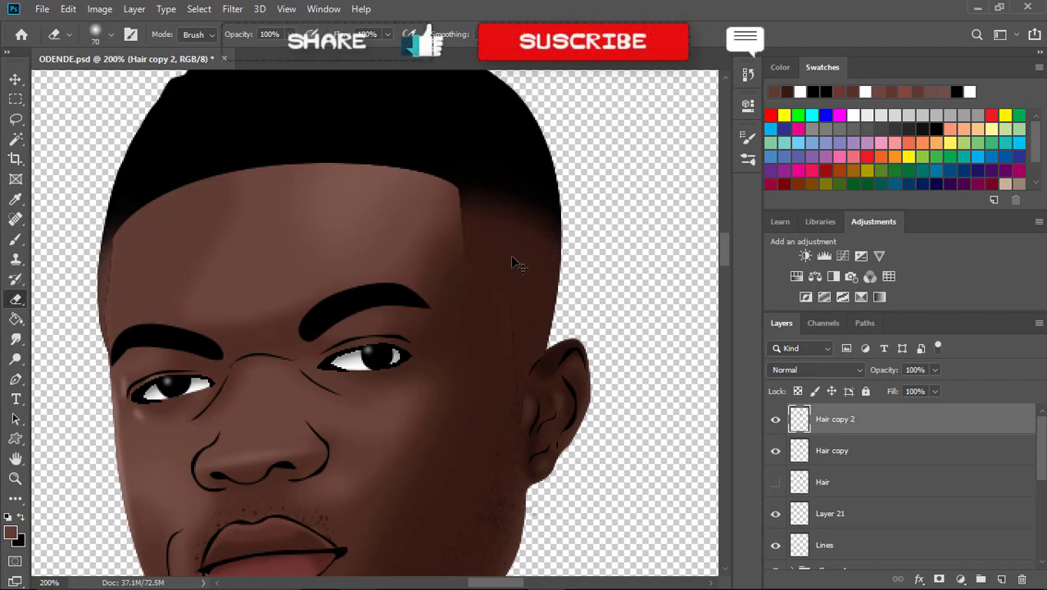
pyautogui.moveTo(514, 264)
pyautogui.mouseDown()
pyautogui.moveTo(458, 229)
pyautogui.moveTo(488, 240)
pyautogui.mouseUp()
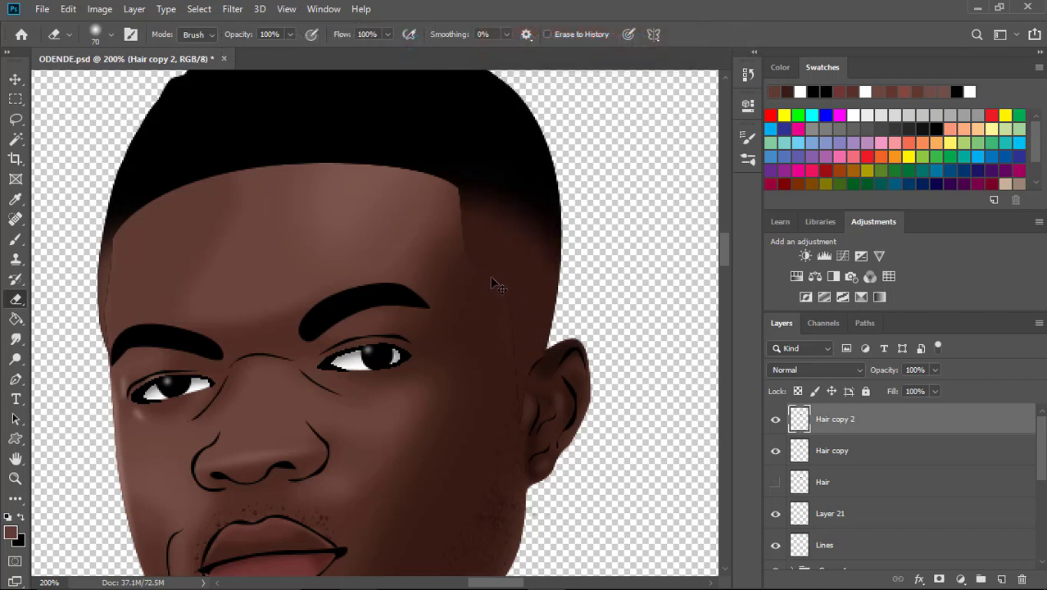
pyautogui.moveTo(546, 280); pyautogui.dragTo(482, 344)
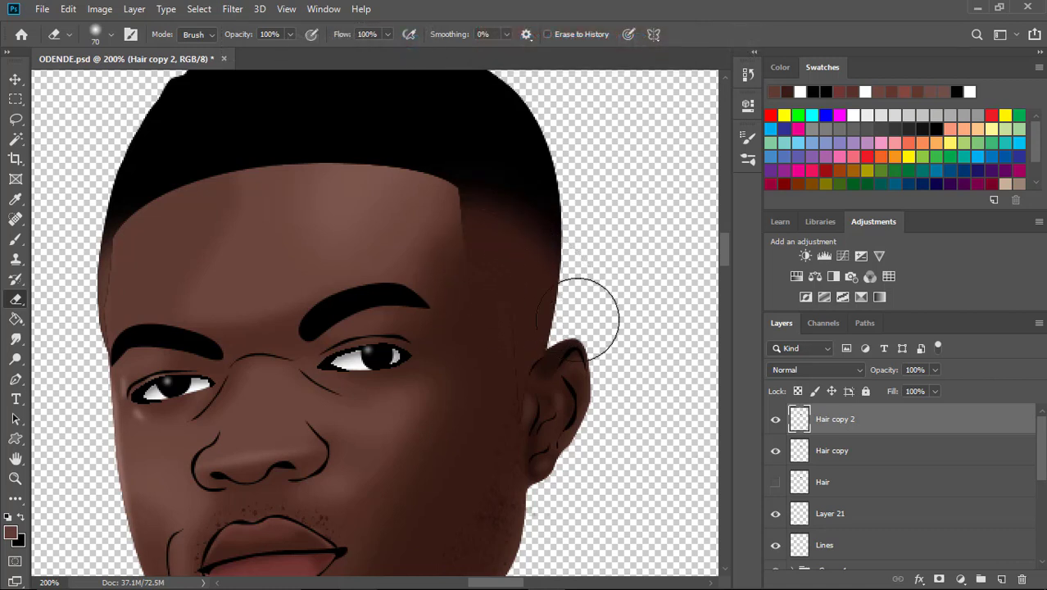